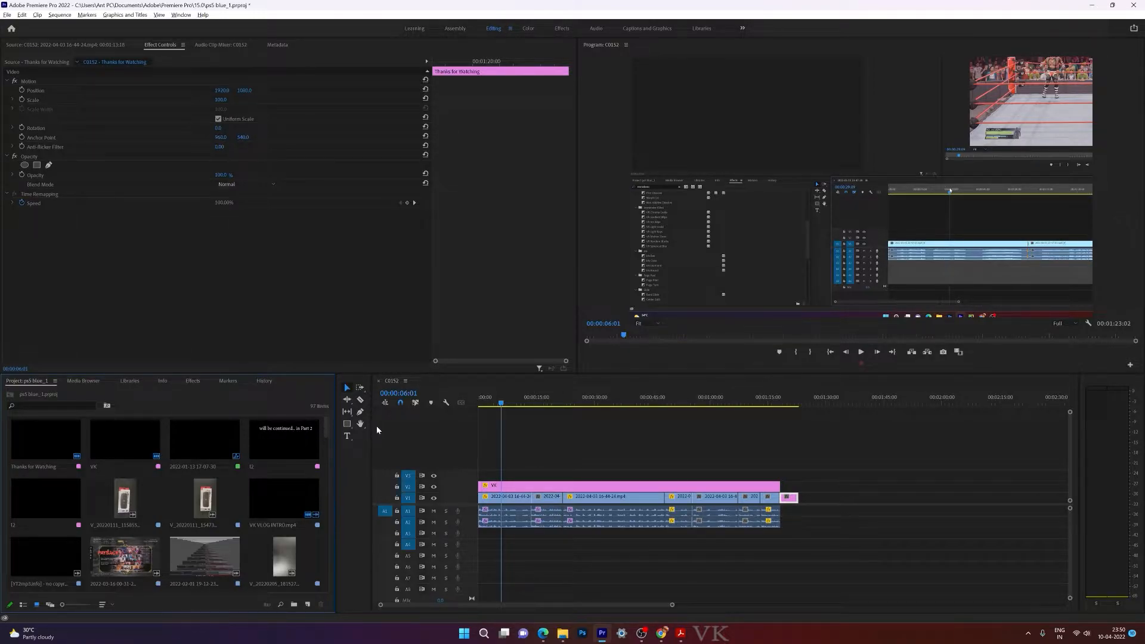
# - Apply the Gaussian Blur effect to the first video clip on V1 and raise its blurriness until the picture is clearly blurred
pyautogui.click(499, 500)
pyautogui.click(192, 382)
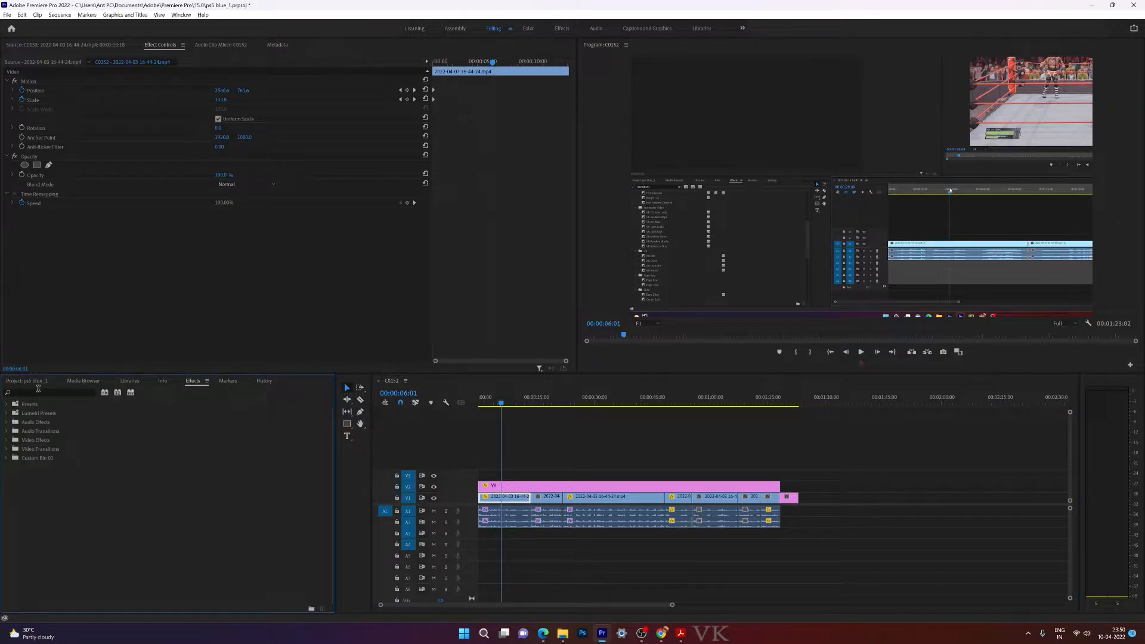
pyautogui.click(66, 391)
pyautogui.write('gaus')
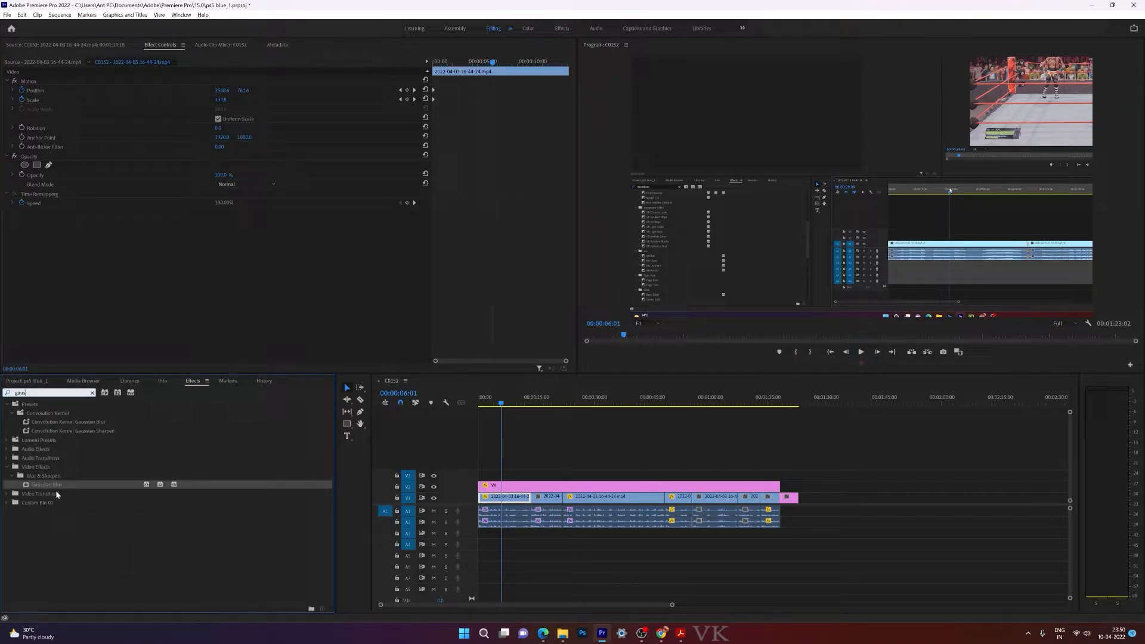
pyautogui.moveTo(54, 485); pyautogui.dragTo(494, 501)
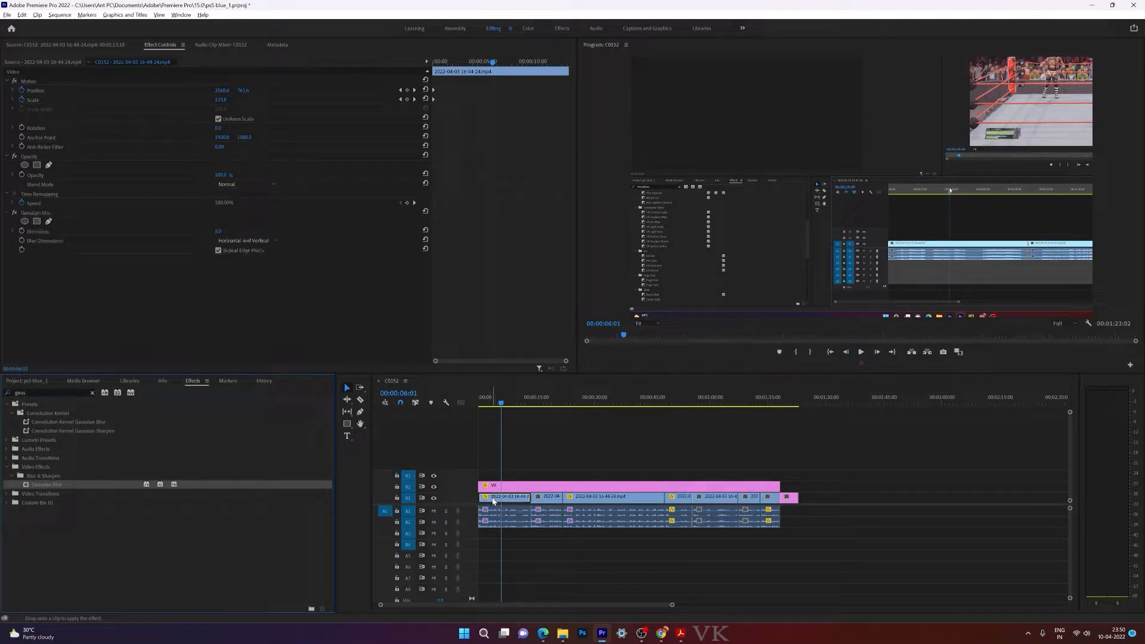
pyautogui.moveTo(219, 232)
pyautogui.mouseDown()
pyautogui.moveTo(251, 231)
pyautogui.moveTo(238, 232)
pyautogui.mouseUp()
pyautogui.click(807, 219)
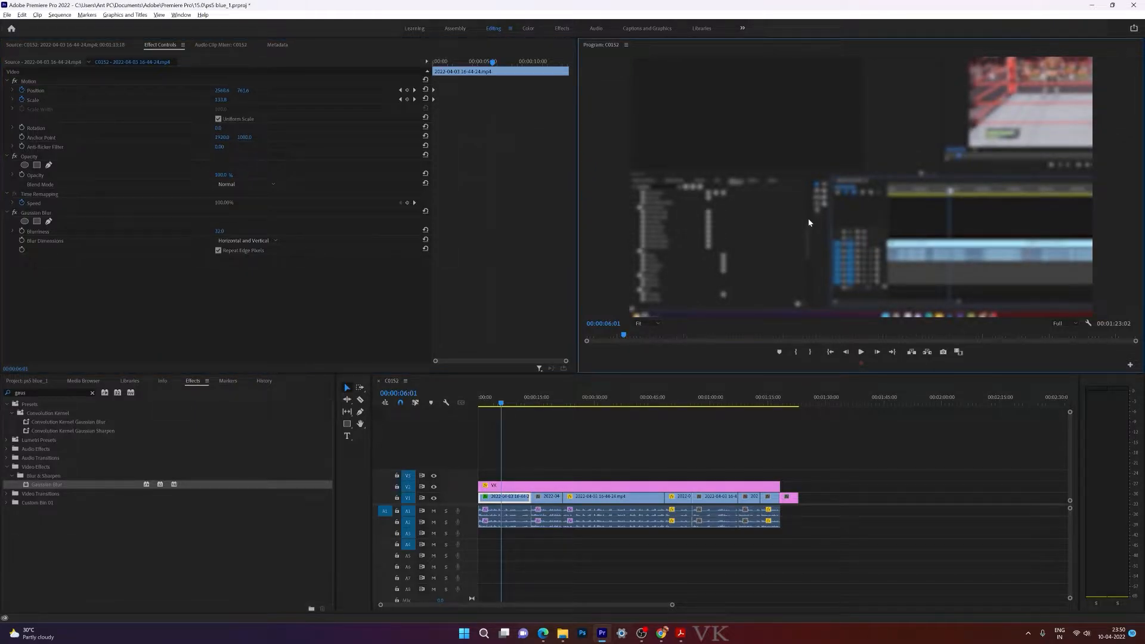
# - Copy the Gaussian Blur effect from the first clip and paste it onto the six following video clips on V1
pyautogui.click(518, 482)
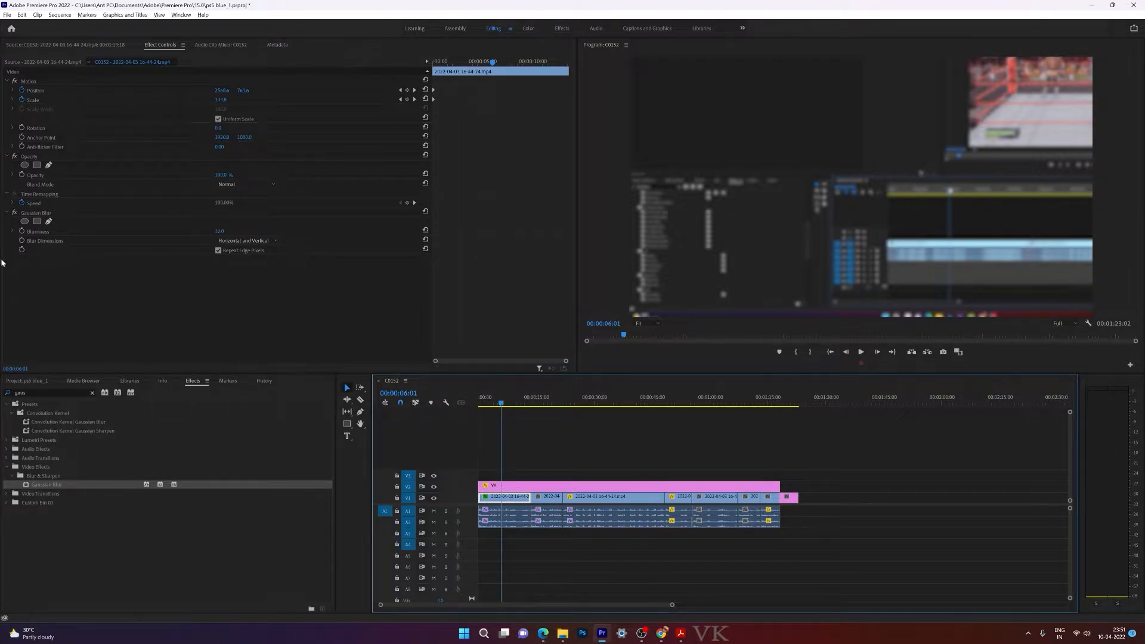
pyautogui.rightClick(38, 214)
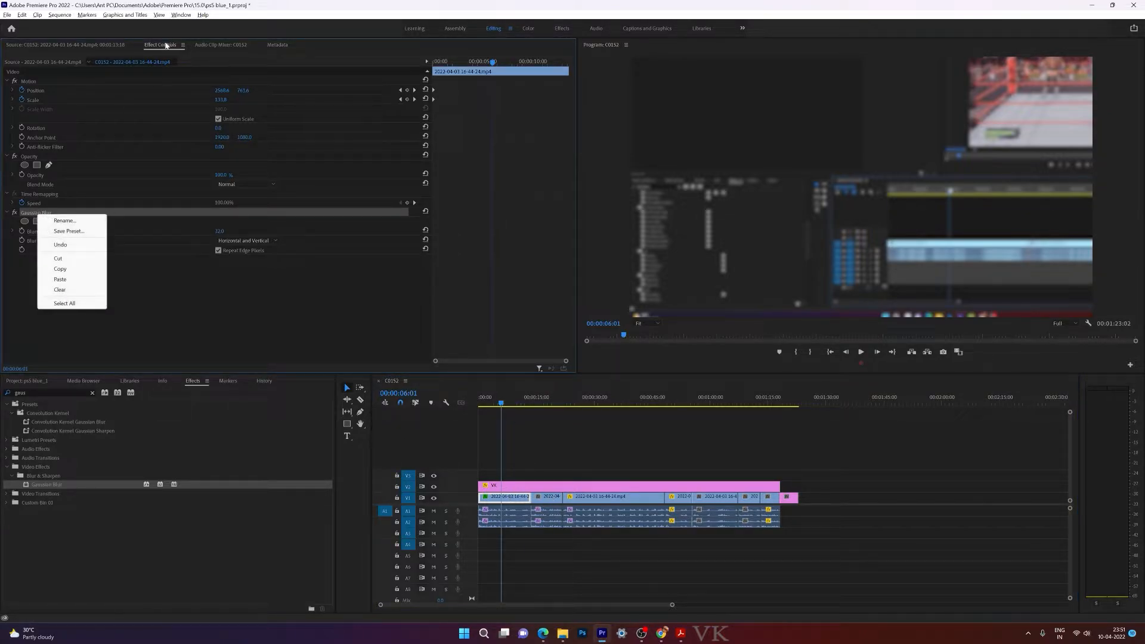
pyautogui.click(69, 269)
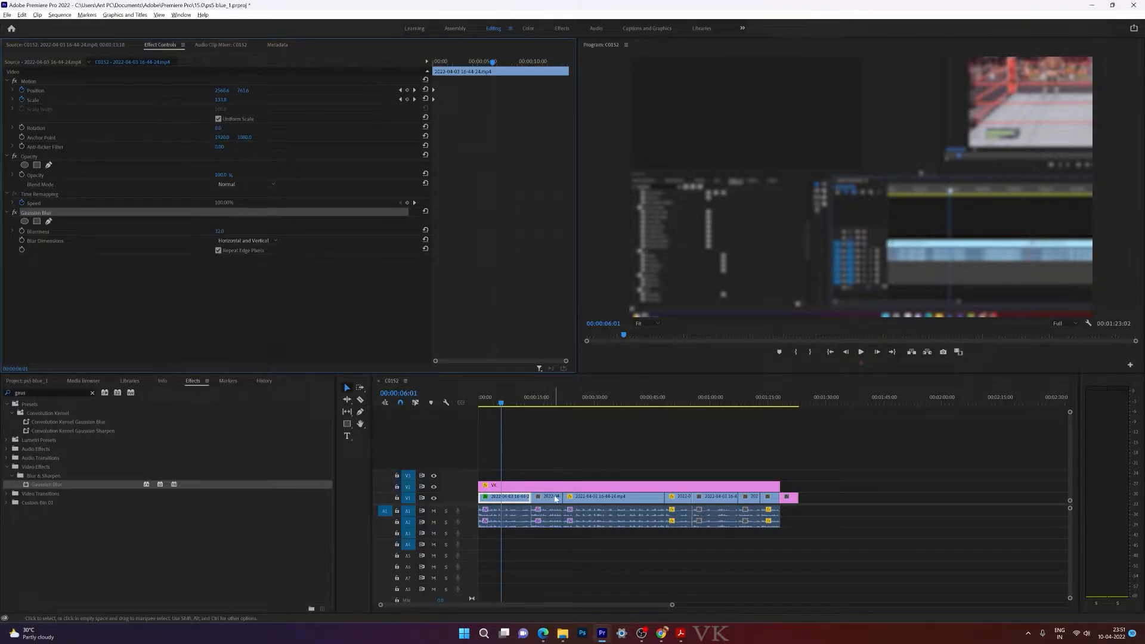
pyautogui.keyDown('shift'); pyautogui.click(545, 496); pyautogui.keyUp('shift')
pyautogui.keyDown('shift'); pyautogui.click(656, 497); pyautogui.keyUp('shift')
pyautogui.keyDown('shift'); pyautogui.click(678, 501); pyautogui.keyUp('shift')
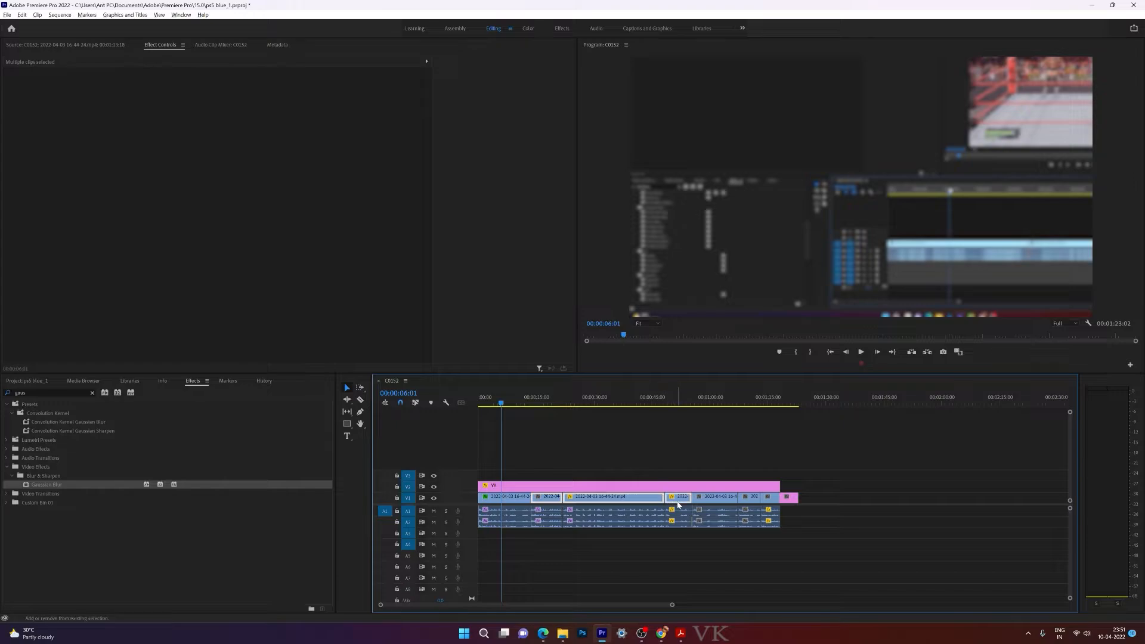
pyautogui.keyDown('shift'); pyautogui.click(715, 501); pyautogui.keyUp('shift')
pyautogui.keyDown('shift'); pyautogui.click(750, 500); pyautogui.keyUp('shift')
pyautogui.keyDown('shift'); pyautogui.click(768, 500); pyautogui.keyUp('shift')
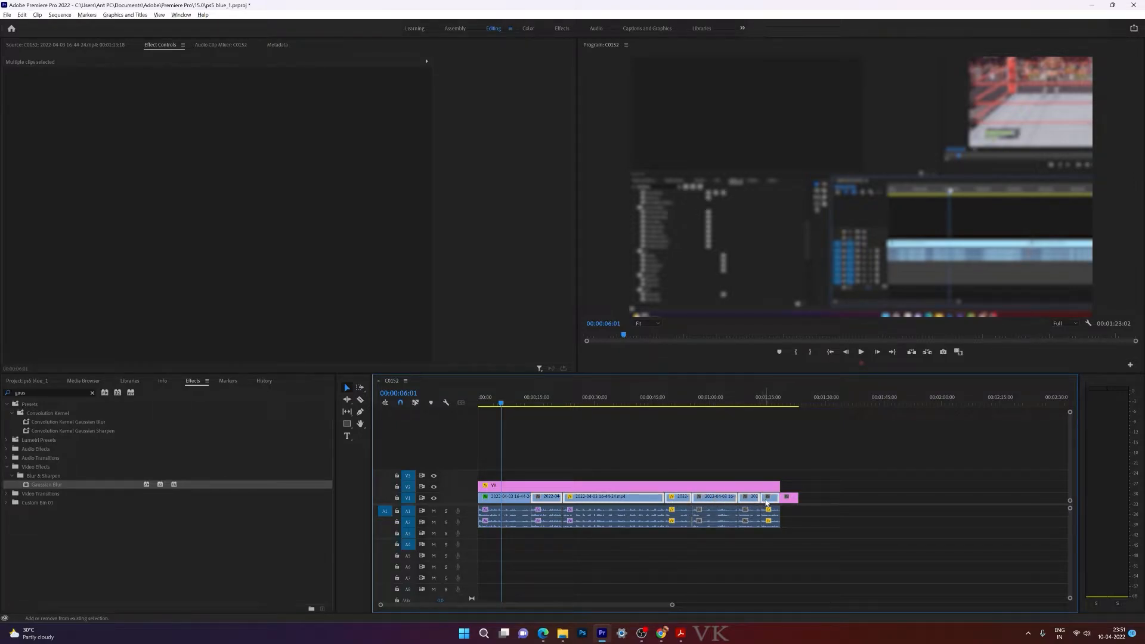
pyautogui.click(22, 15)
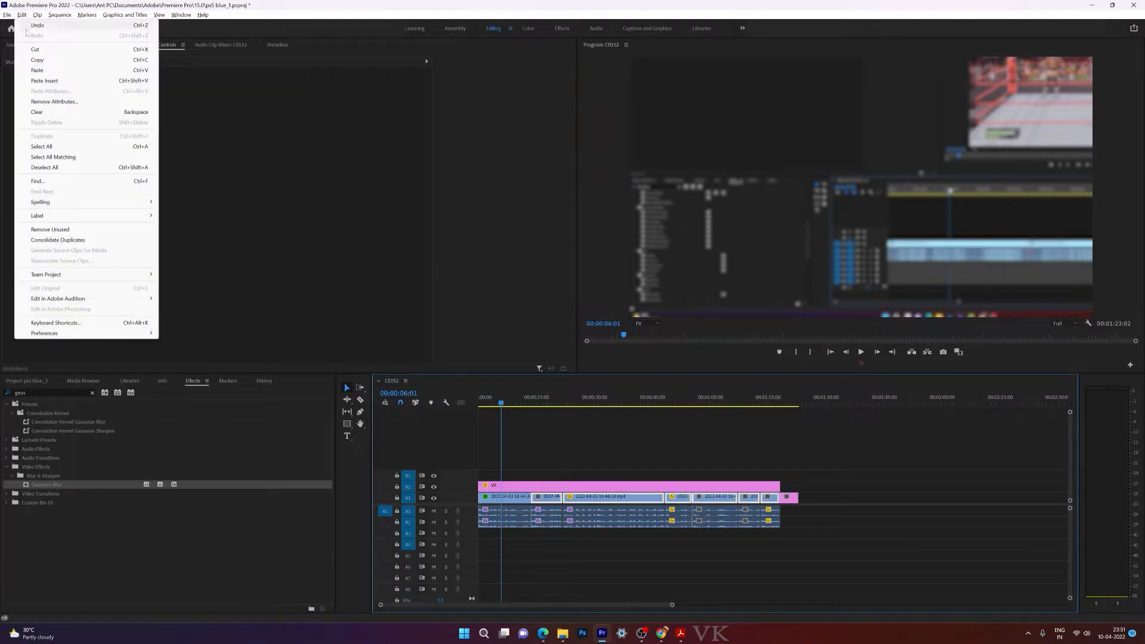
pyautogui.click(48, 71)
pyautogui.moveTo(529, 398); pyautogui.dragTo(588, 405)
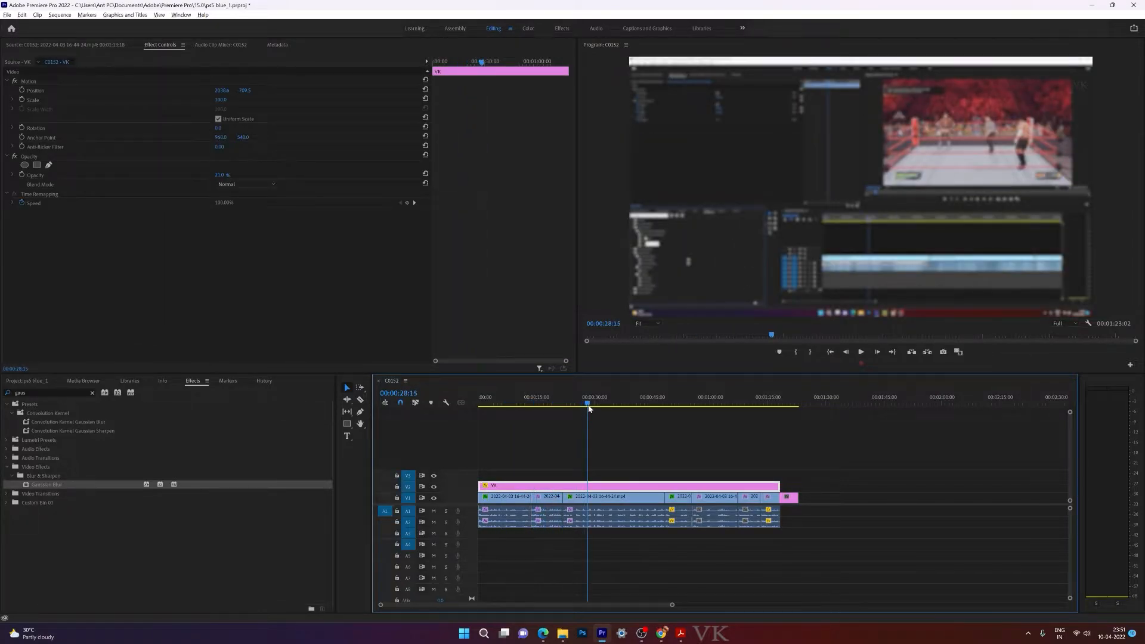
# - Apply the DeNoise audio effect to all the audio clips on tracks A1 and A2 at once
pyautogui.moveTo(798, 515); pyautogui.dragTo(483, 540)
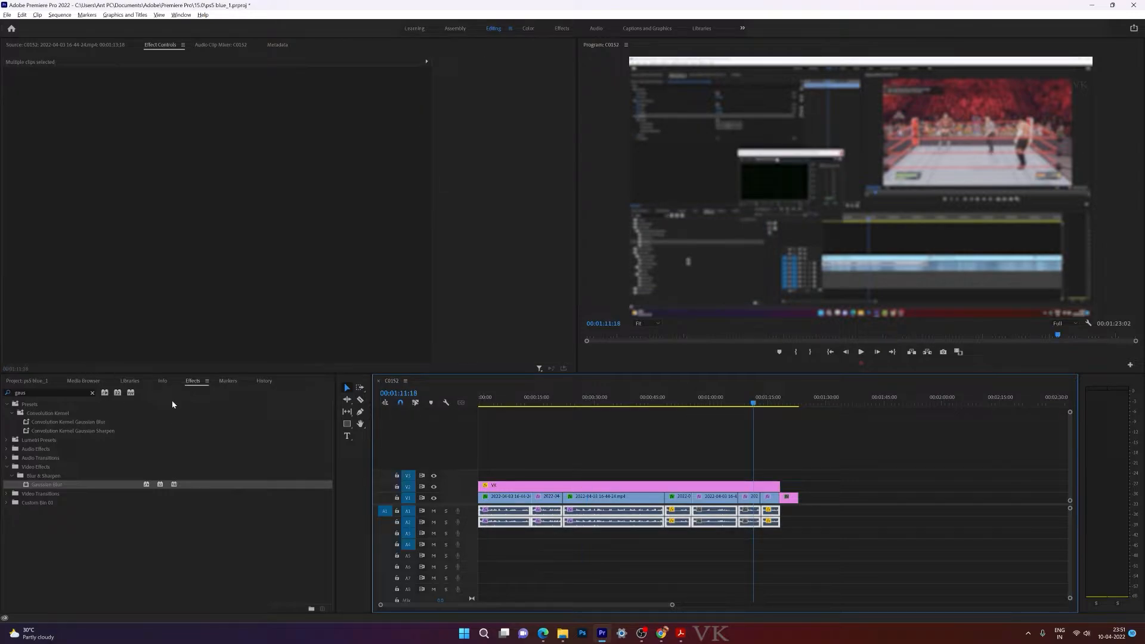
pyautogui.doubleClick(49, 392)
pyautogui.write('denoise')
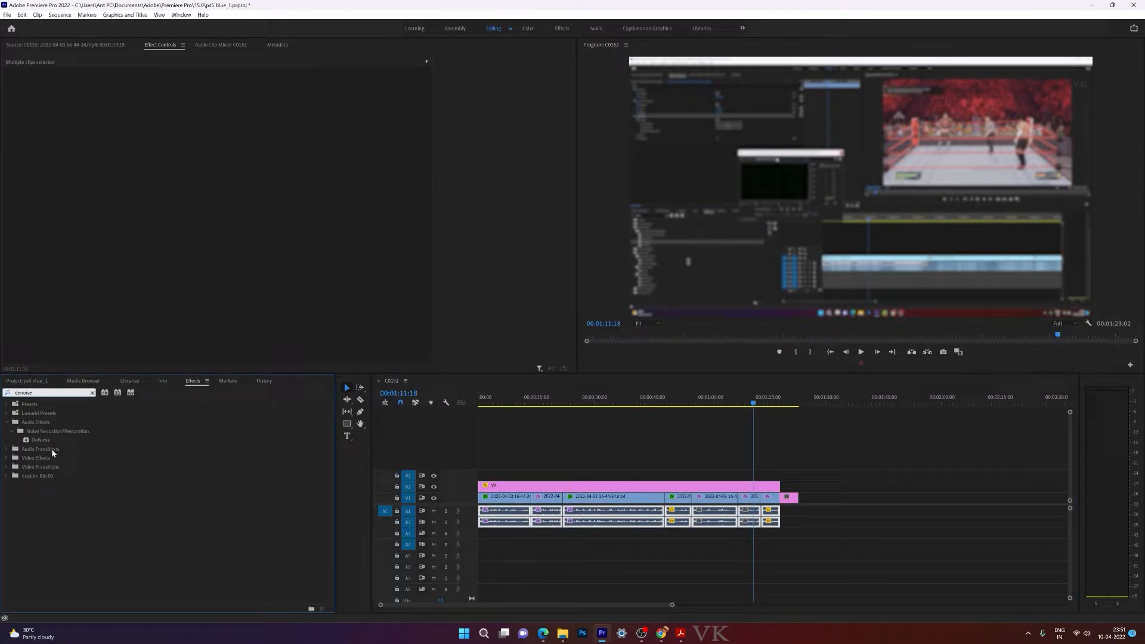
pyautogui.click(45, 440)
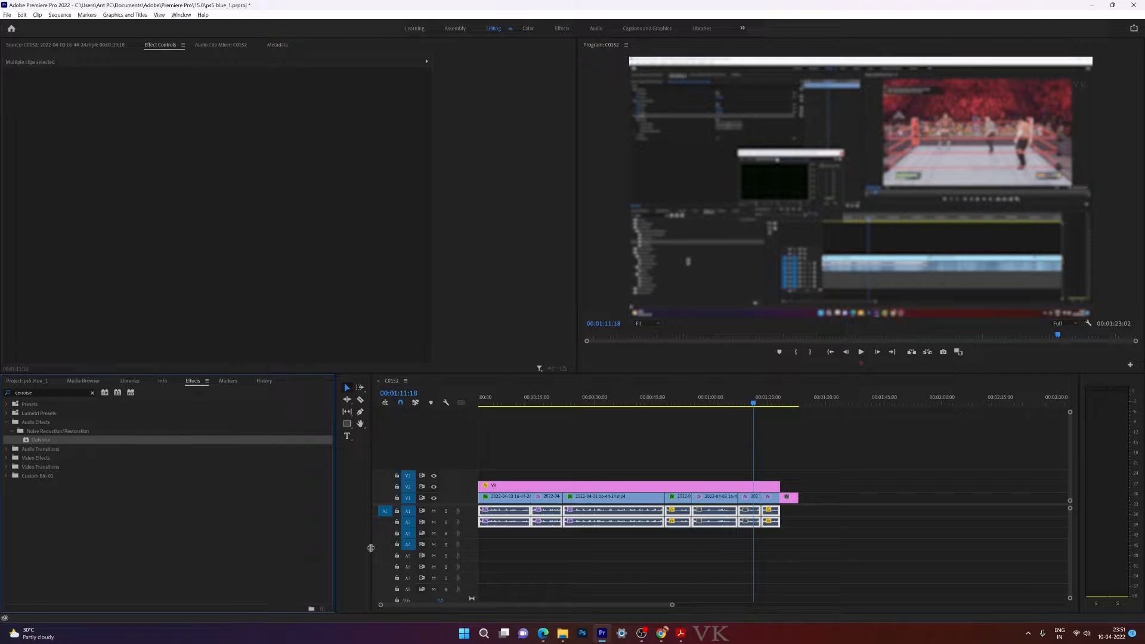
pyautogui.click(497, 541)
pyautogui.click(495, 514)
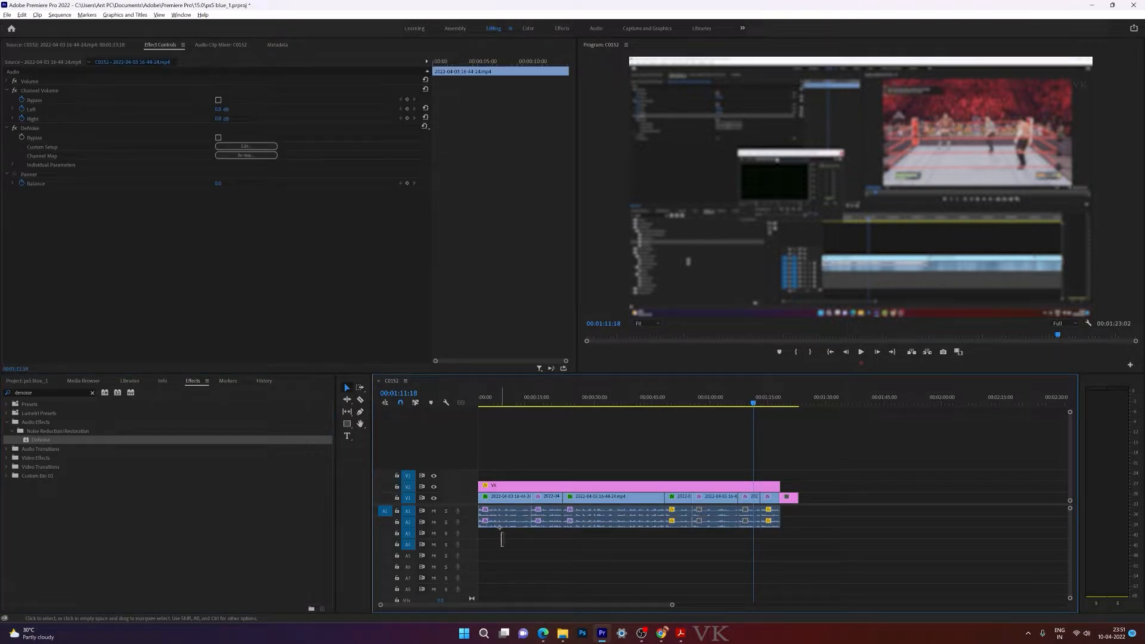
# - Add another DeNoise effect to the first audio clip on A1 and copy that added effect
pyautogui.moveTo(45, 443); pyautogui.dragTo(501, 514)
pyautogui.click(500, 399)
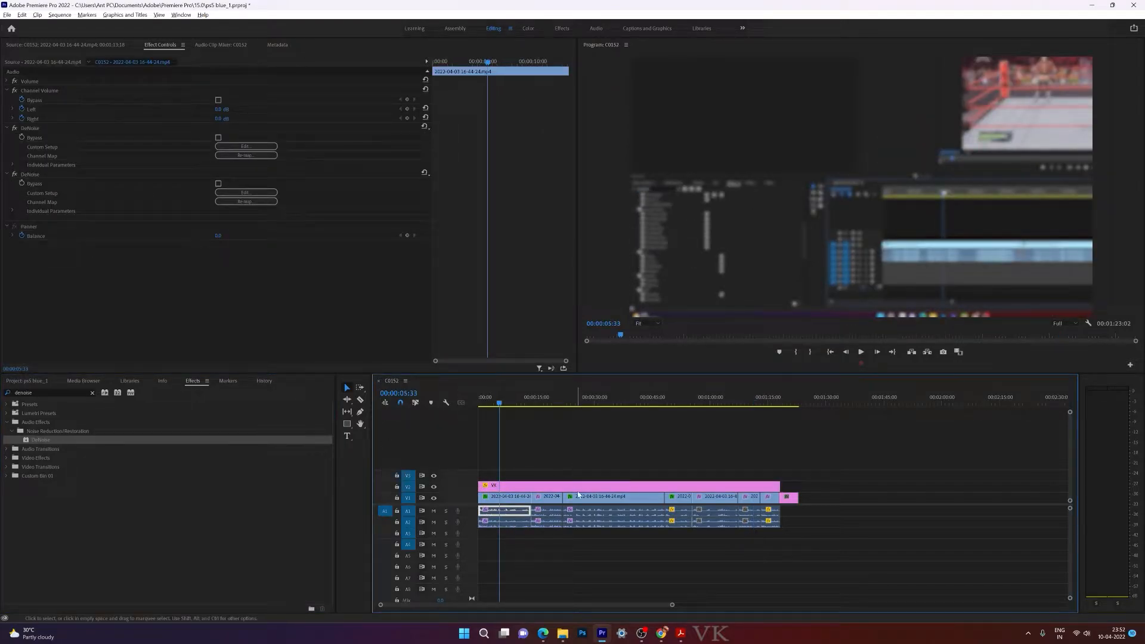
pyautogui.click(552, 511)
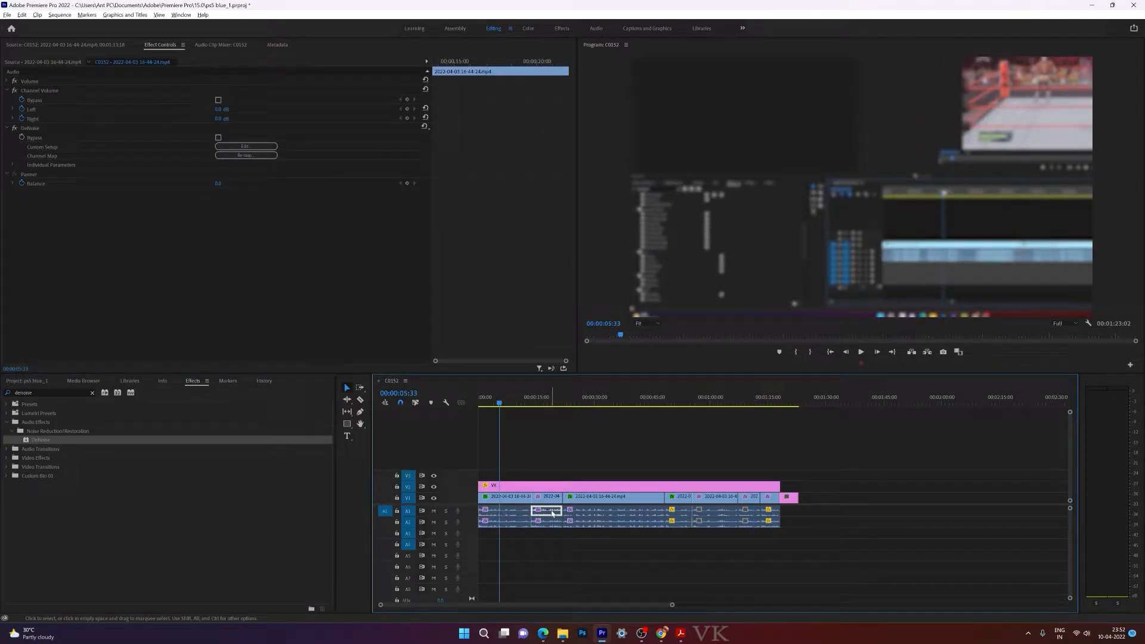
pyautogui.click(509, 528)
pyautogui.click(511, 511)
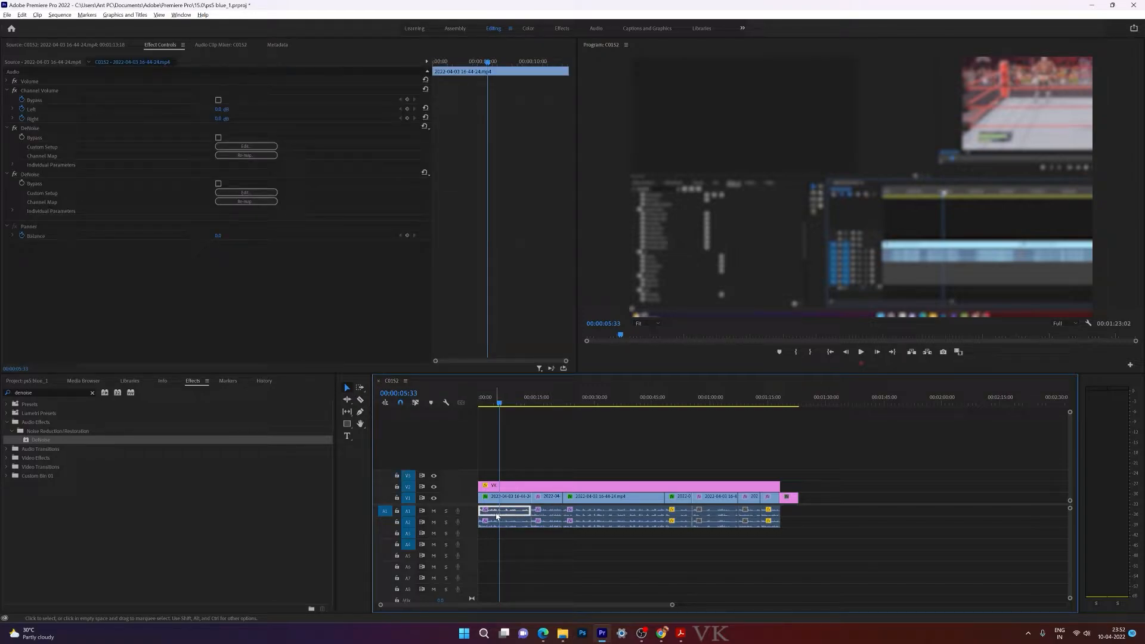
pyautogui.rightClick(26, 175)
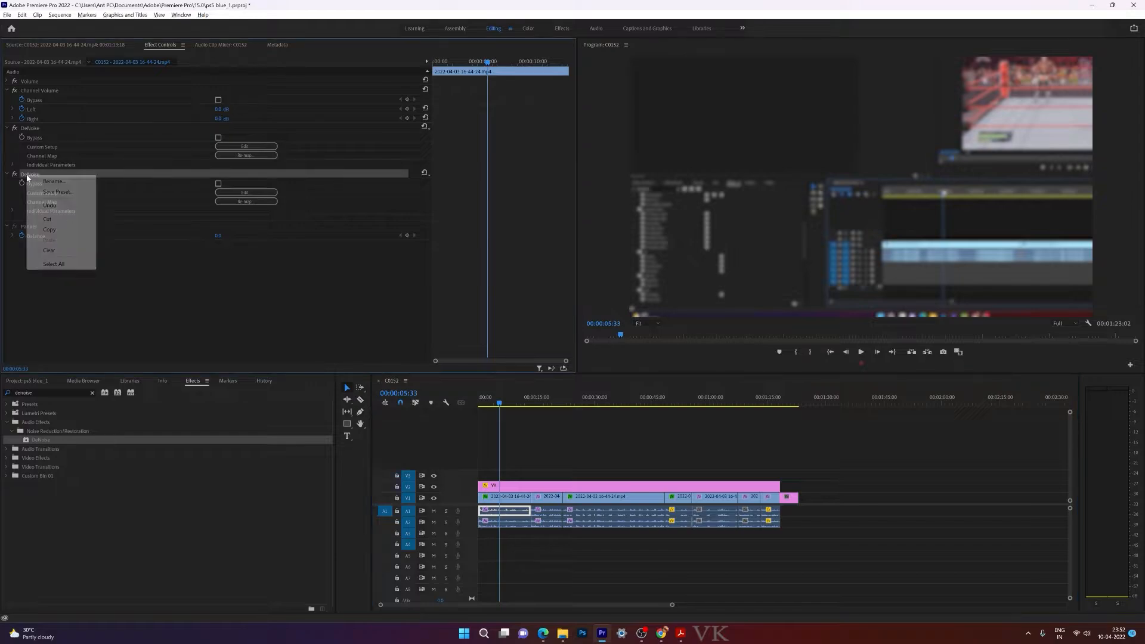
pyautogui.click(42, 230)
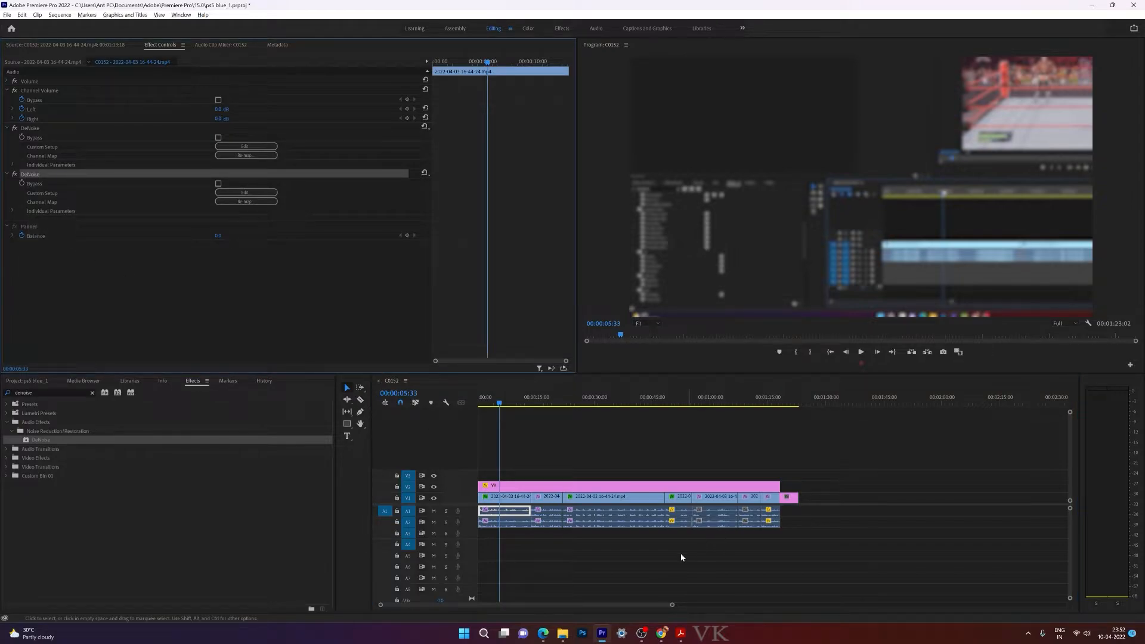
pyautogui.moveTo(553, 541); pyautogui.dragTo(774, 509)
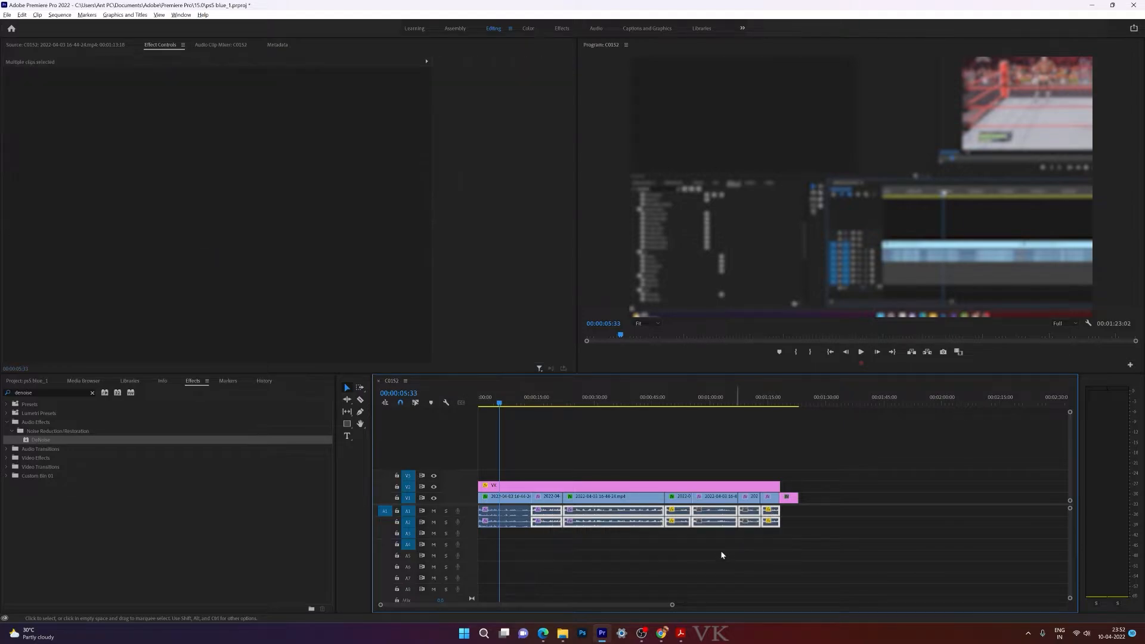
pyautogui.click(569, 548)
pyautogui.click(544, 512)
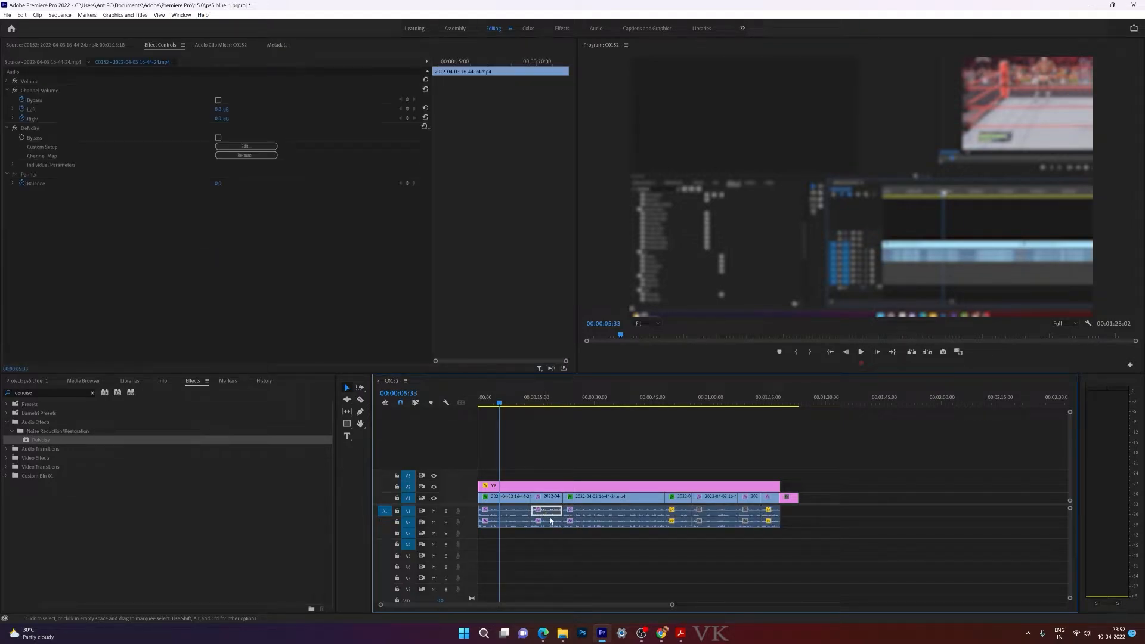
pyautogui.keyDown('shift'); pyautogui.click(614, 521); pyautogui.keyUp('shift')
pyautogui.click(724, 531)
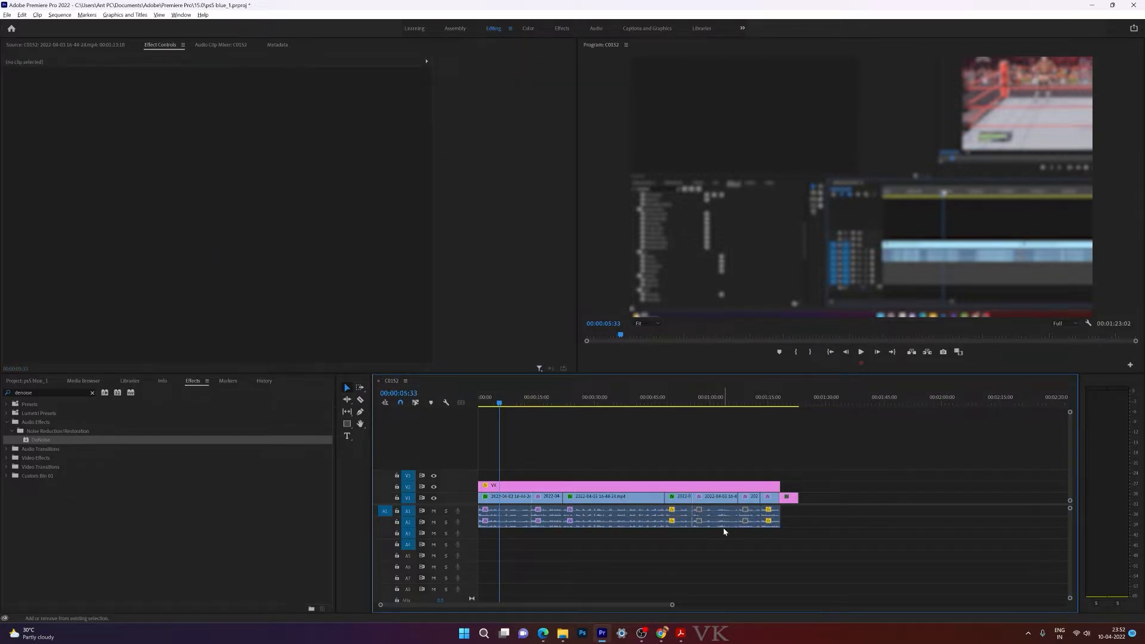
# - Paste the copied DeNoise effect onto the second, fourth and sixth audio clips on A1 and the third, fifth and seventh on A2
pyautogui.click(554, 513)
pyautogui.keyDown('shift'); pyautogui.click(614, 522); pyautogui.keyUp('shift')
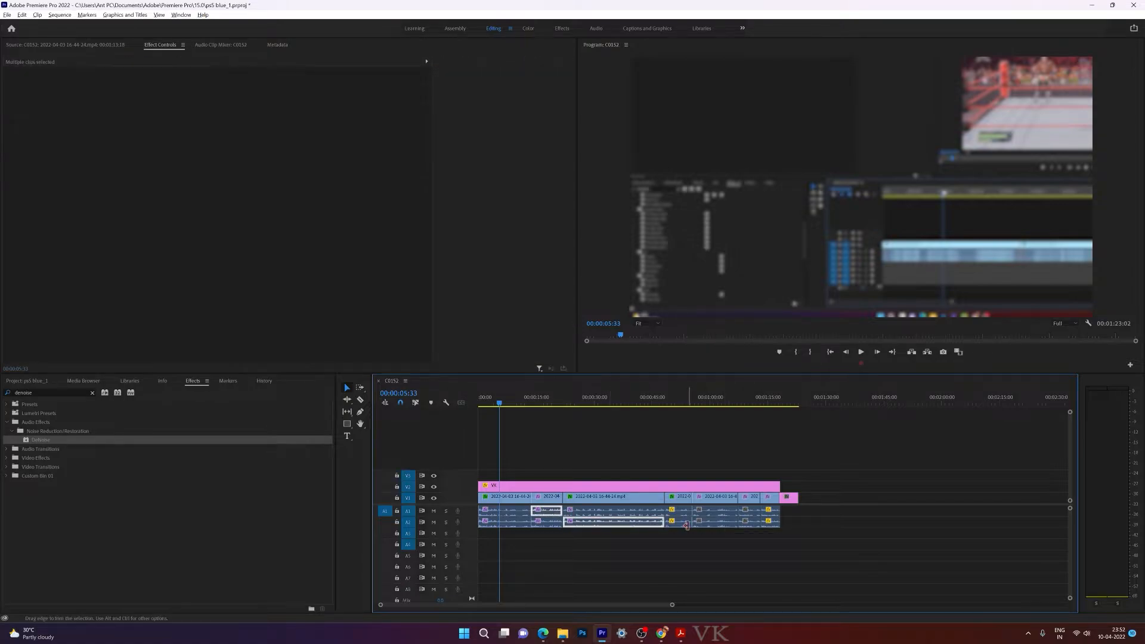
pyautogui.keyDown('shift'); pyautogui.click(680, 512); pyautogui.keyUp('shift')
pyautogui.keyDown('shift'); pyautogui.click(715, 523); pyautogui.keyUp('shift')
pyautogui.keyDown('shift'); pyautogui.click(749, 510); pyautogui.keyUp('shift')
pyautogui.keyDown('shift'); pyautogui.click(772, 523); pyautogui.keyUp('shift')
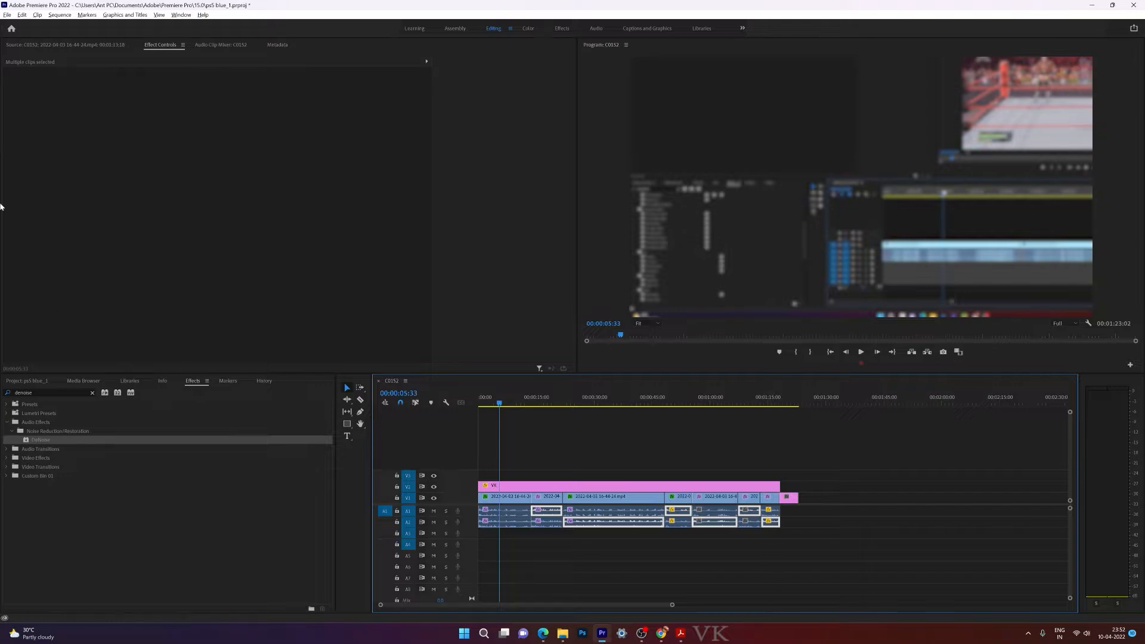
pyautogui.click(22, 14)
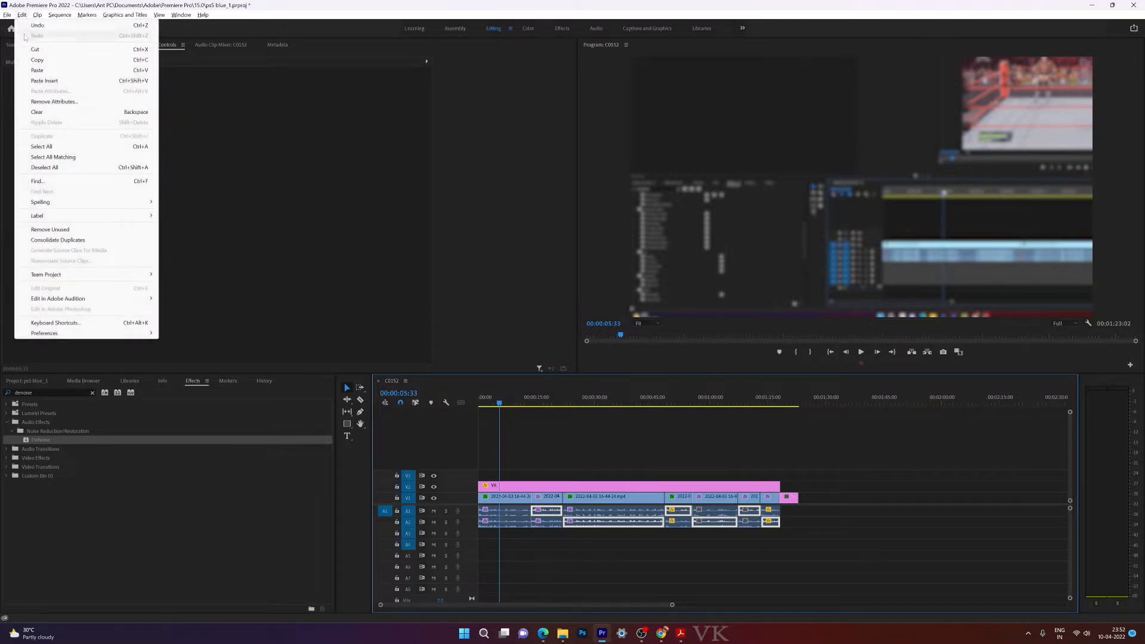
pyautogui.click(34, 71)
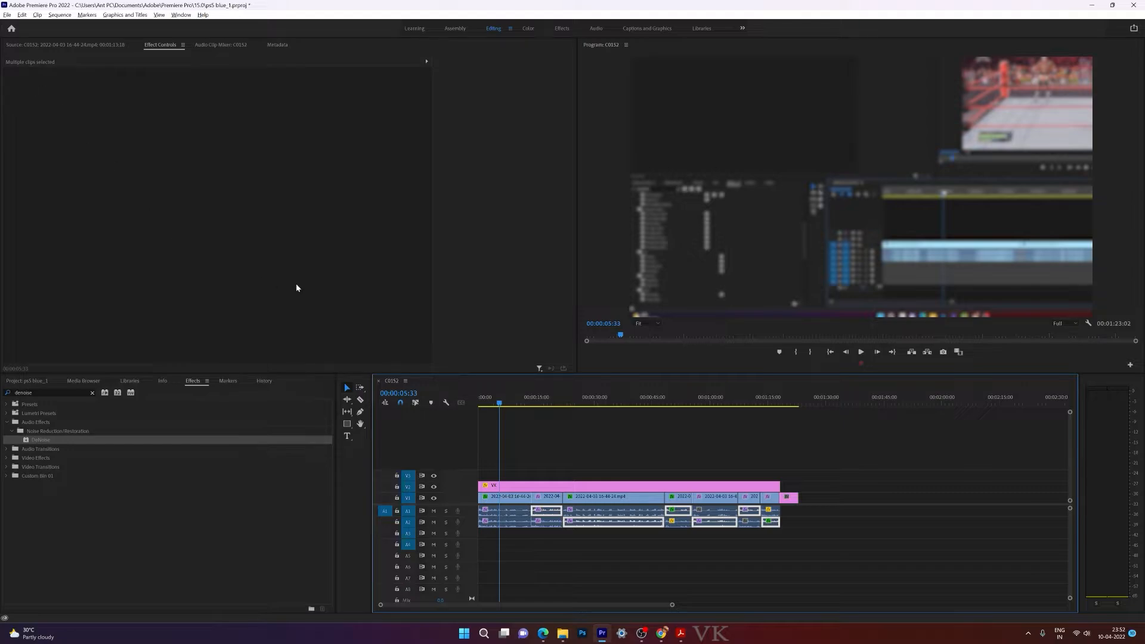
pyautogui.click(539, 402)
pyautogui.click(548, 515)
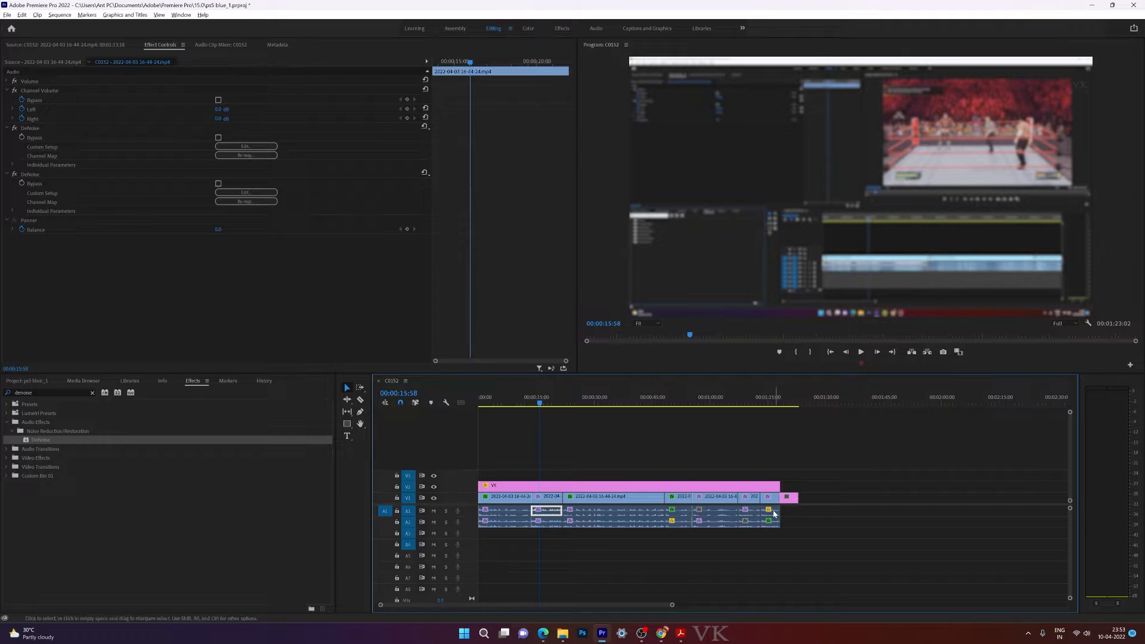
# - Remove only the Gaussian Blur and DeNoise effects from all the linked video and audio clips, keeping motion, opacity, time remapping, volume, channel volume and panner
pyautogui.moveTo(772, 535); pyautogui.dragTo(501, 496)
pyautogui.rightClick(520, 501)
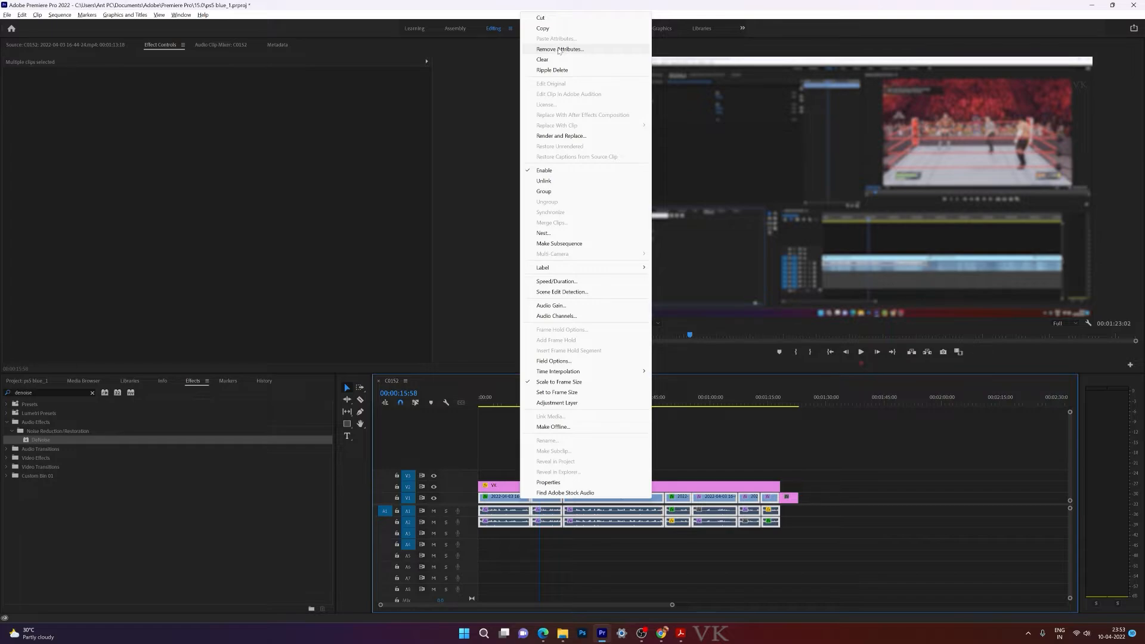
pyautogui.click(559, 49)
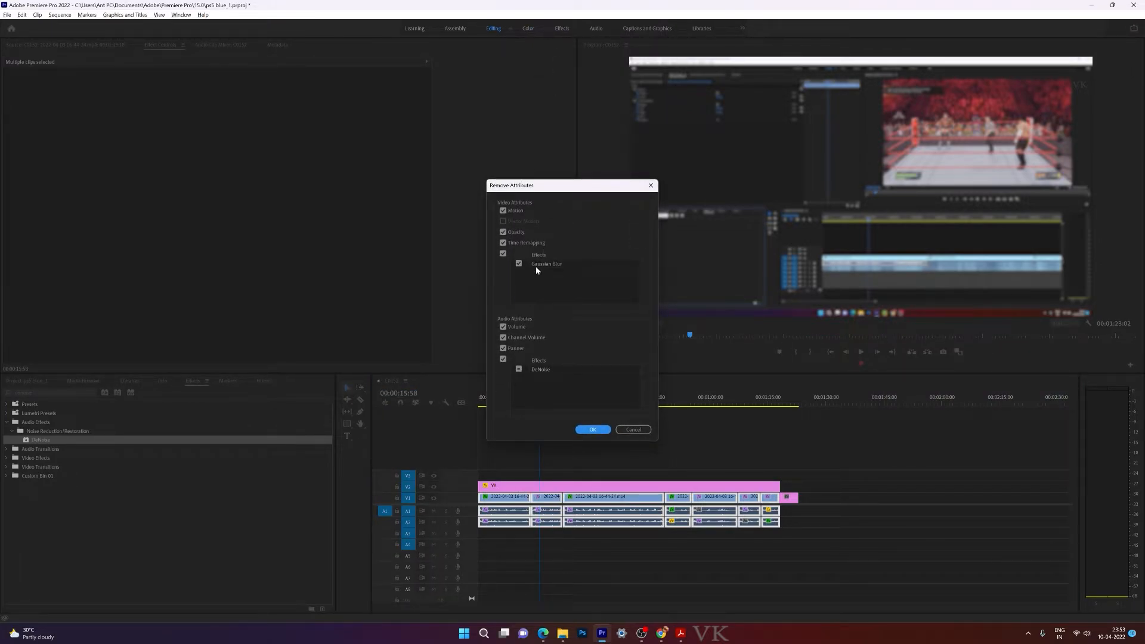
pyautogui.click(503, 211)
pyautogui.click(502, 232)
pyautogui.click(503, 242)
pyautogui.click(504, 328)
pyautogui.click(503, 337)
pyautogui.click(503, 348)
pyautogui.click(591, 430)
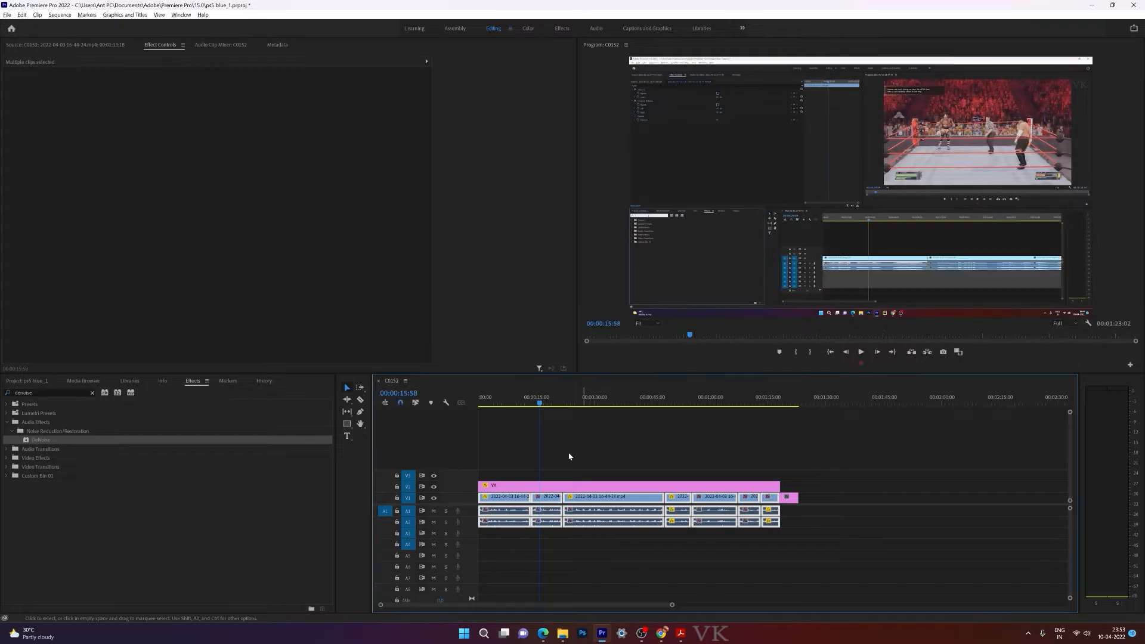
# - Check the first five video clips on V1 and the first audio clip on A1 for remaining Gaussian Blur or DeNoise effects
pyautogui.click(500, 422)
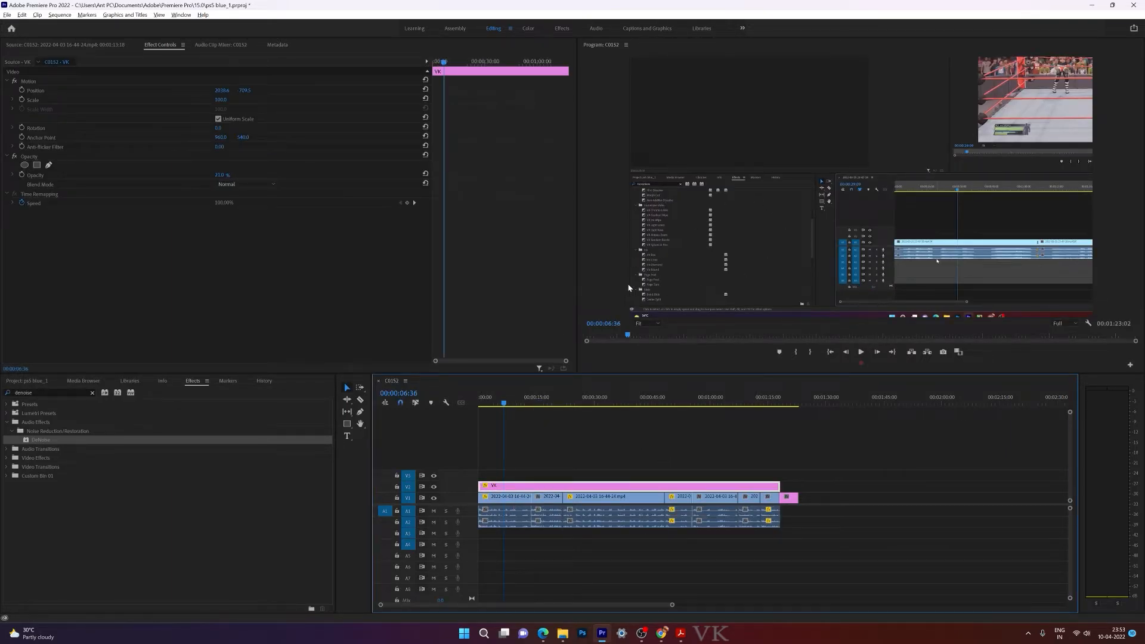
pyautogui.click(516, 504)
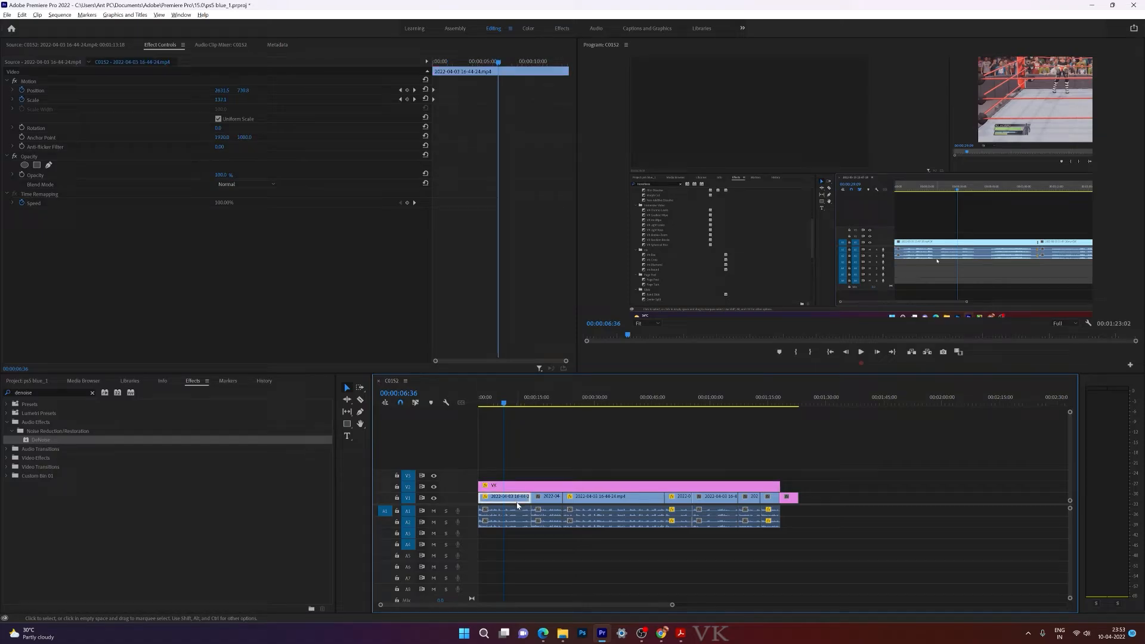
pyautogui.click(557, 501)
pyautogui.click(600, 501)
pyautogui.click(678, 501)
pyautogui.click(715, 500)
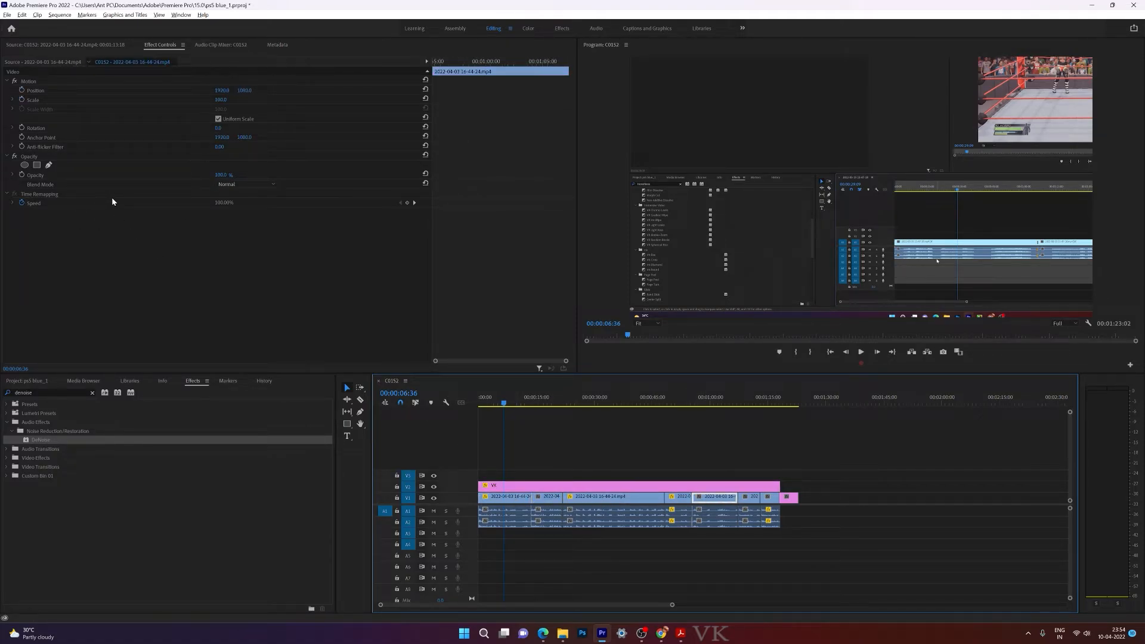
pyautogui.click(511, 514)
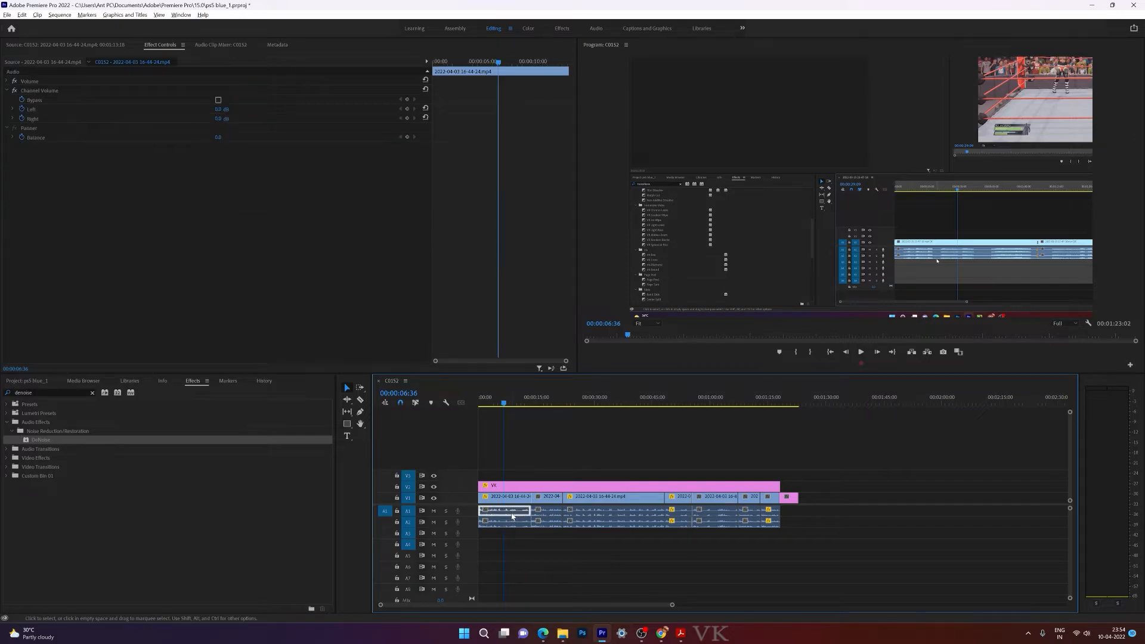
# - Check the second and fifth audio clips on A1 for DeNoise and undo the removal of effects from all clips
pyautogui.click(545, 514)
pyautogui.click(710, 515)
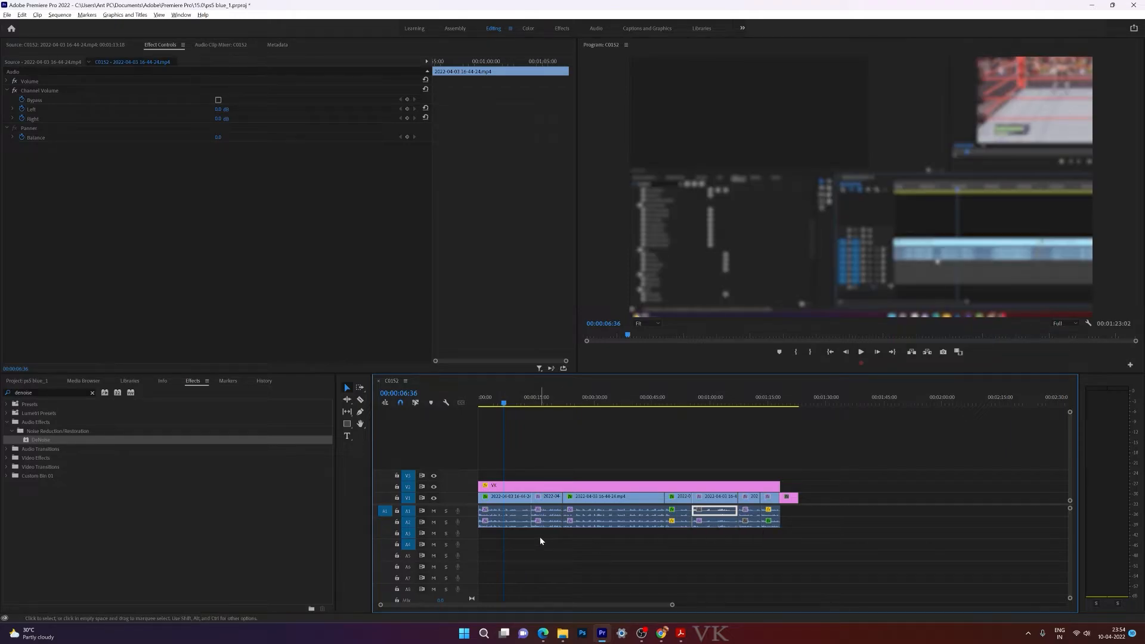
pyautogui.click(609, 542)
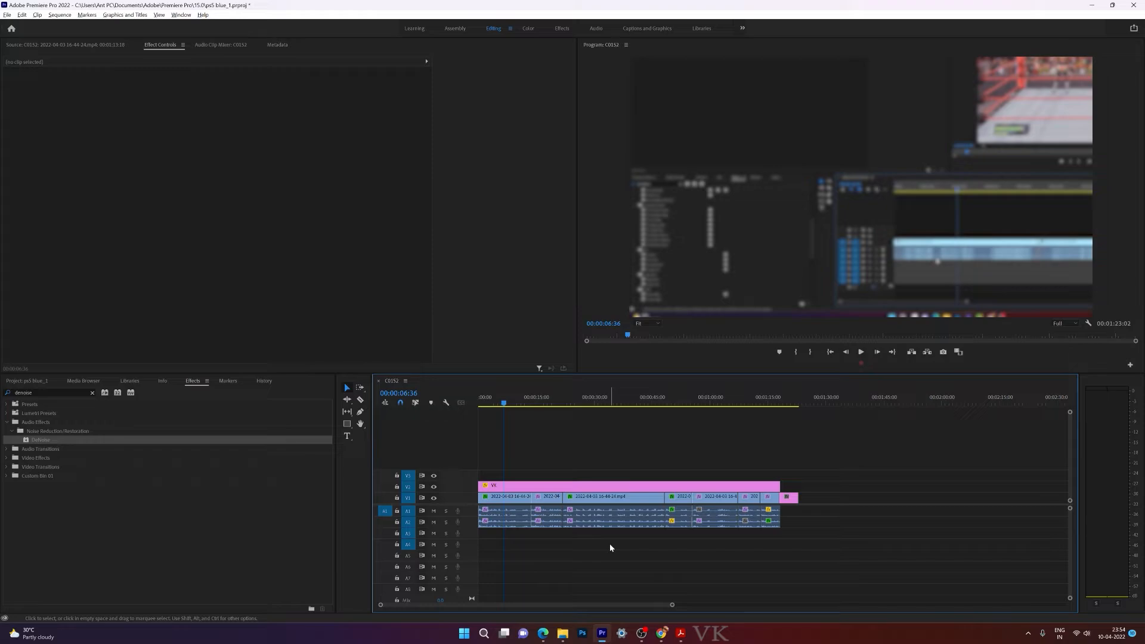
# - Remove only Gaussian Blur and DeNoise from the third, fifth and seventh V1 clips and fifth A2 clip, keeping motion, opacity, time remapping, volume, channel volume and panner
pyautogui.click(620, 498)
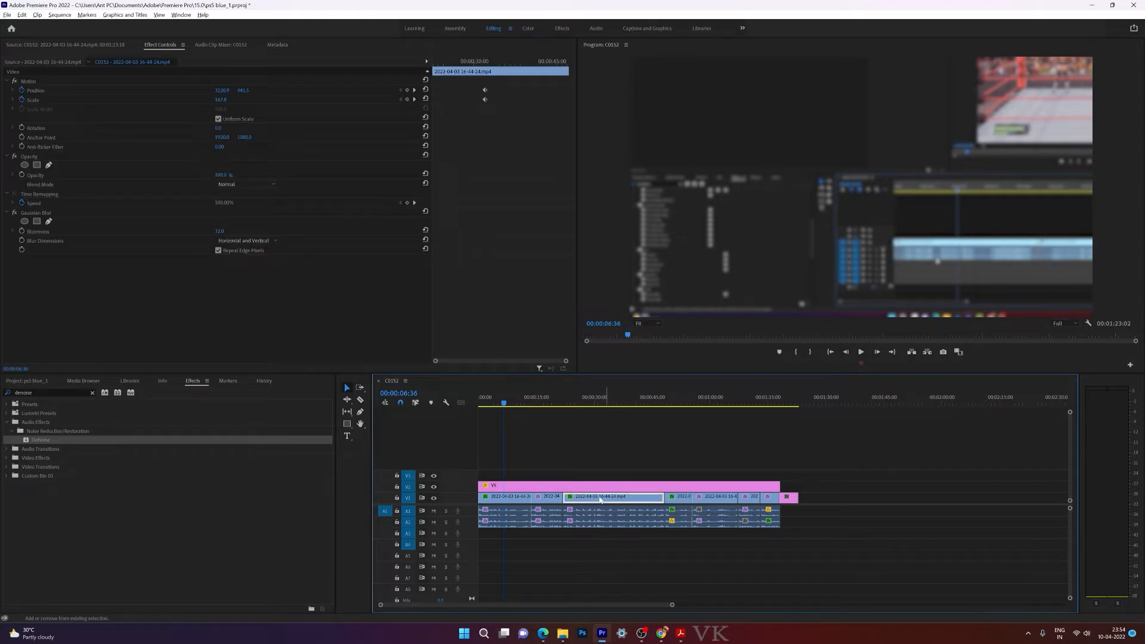
pyautogui.keyDown('shift'); pyautogui.click(715, 502); pyautogui.keyUp('shift')
pyautogui.keyDown('shift'); pyautogui.click(767, 499); pyautogui.keyUp('shift')
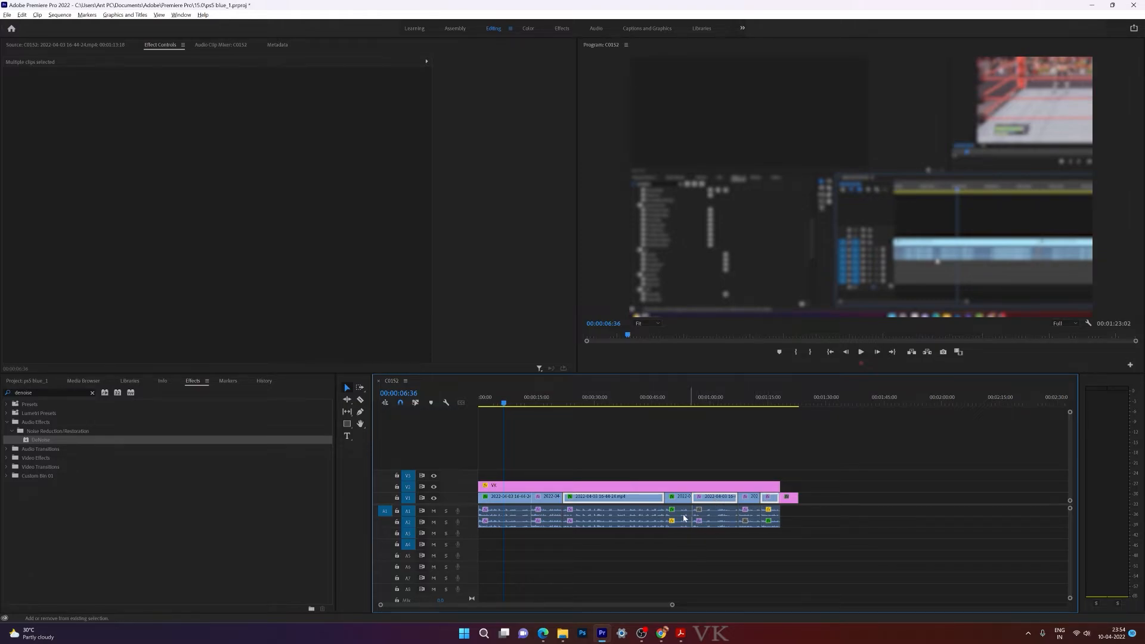
pyautogui.keyDown('shift'); pyautogui.click(730, 523); pyautogui.keyUp('shift')
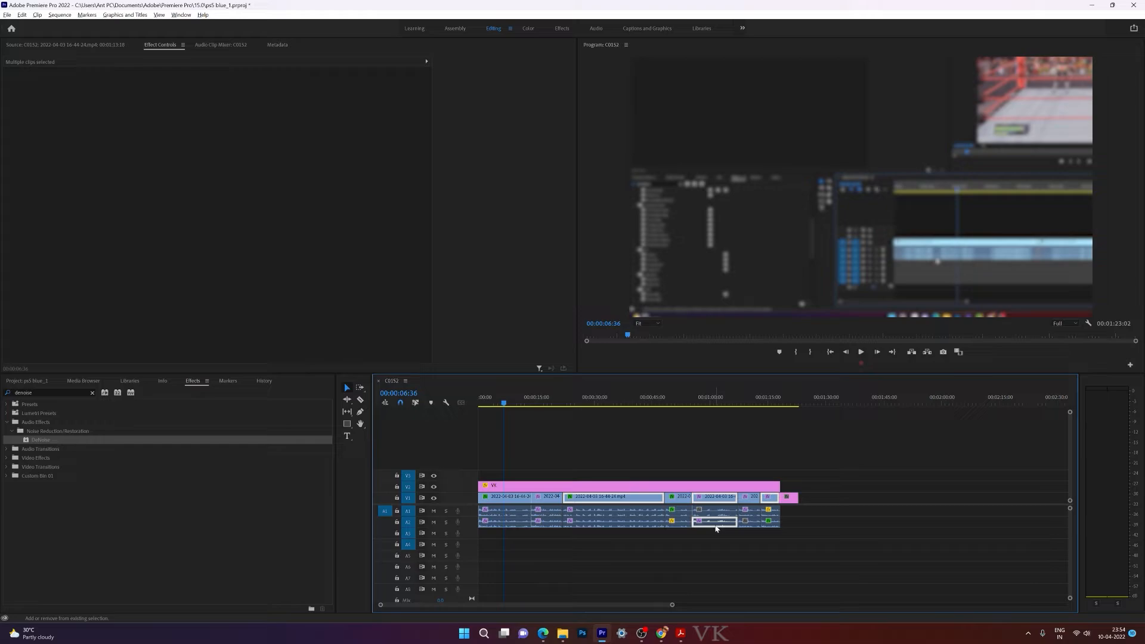
pyautogui.rightClick(651, 504)
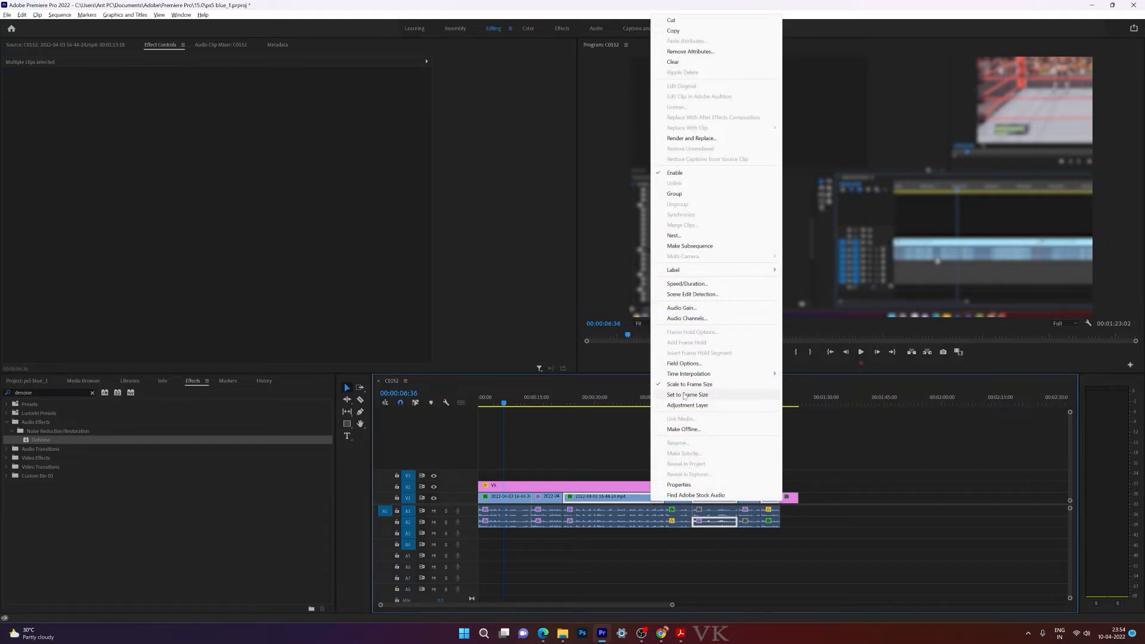
pyautogui.click(687, 51)
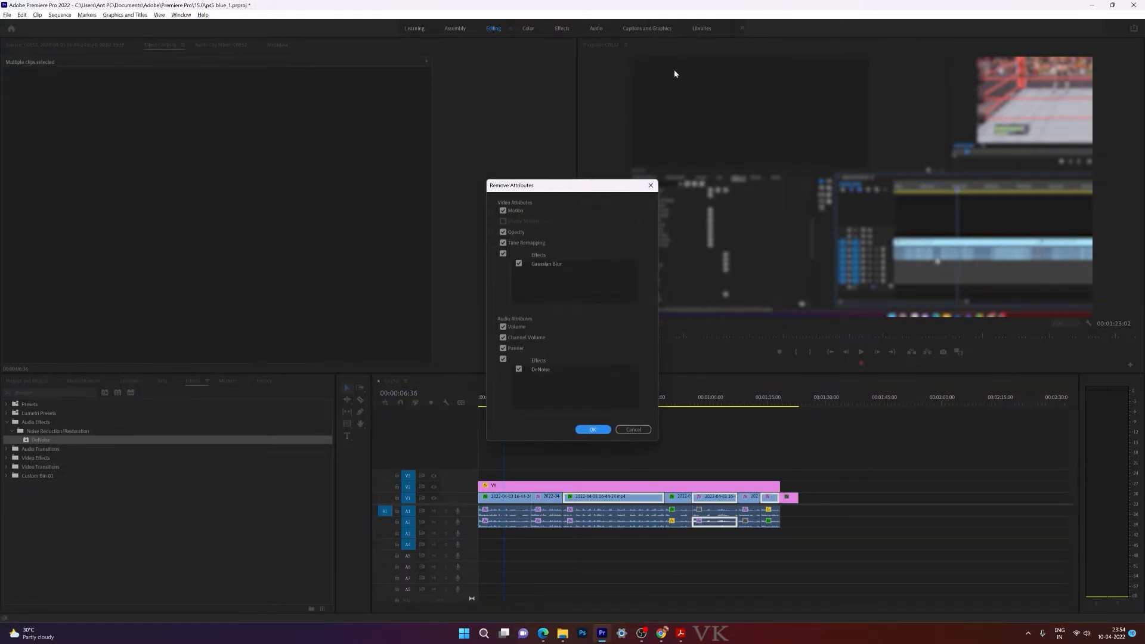
pyautogui.click(503, 210)
pyautogui.click(503, 232)
pyautogui.click(506, 243)
pyautogui.click(502, 326)
pyautogui.click(503, 337)
pyautogui.click(504, 348)
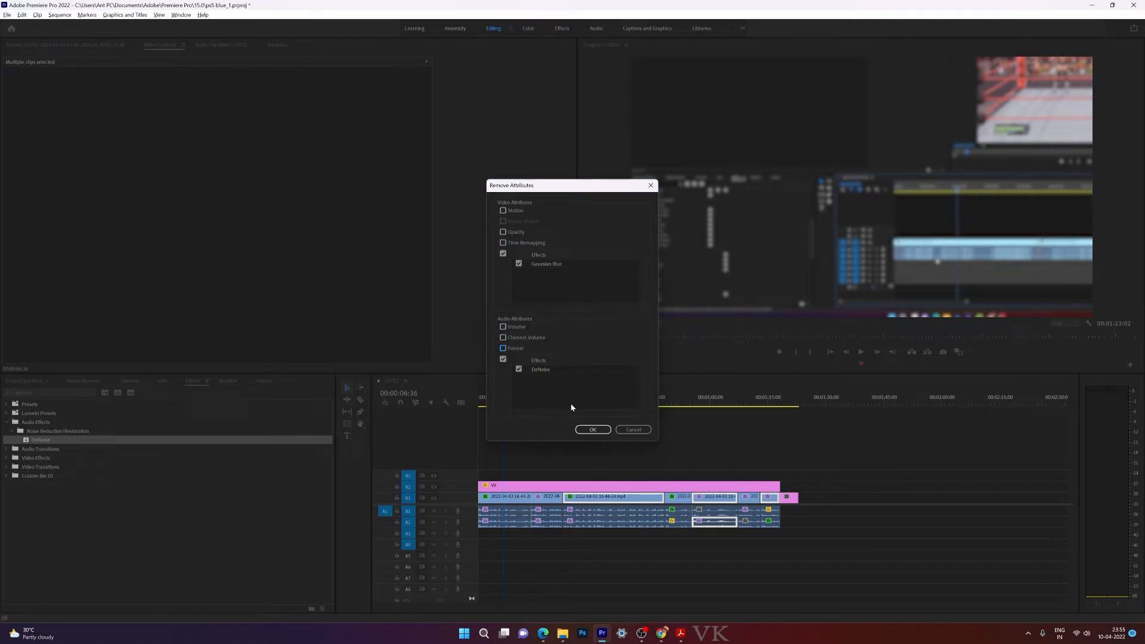
pyautogui.click(599, 429)
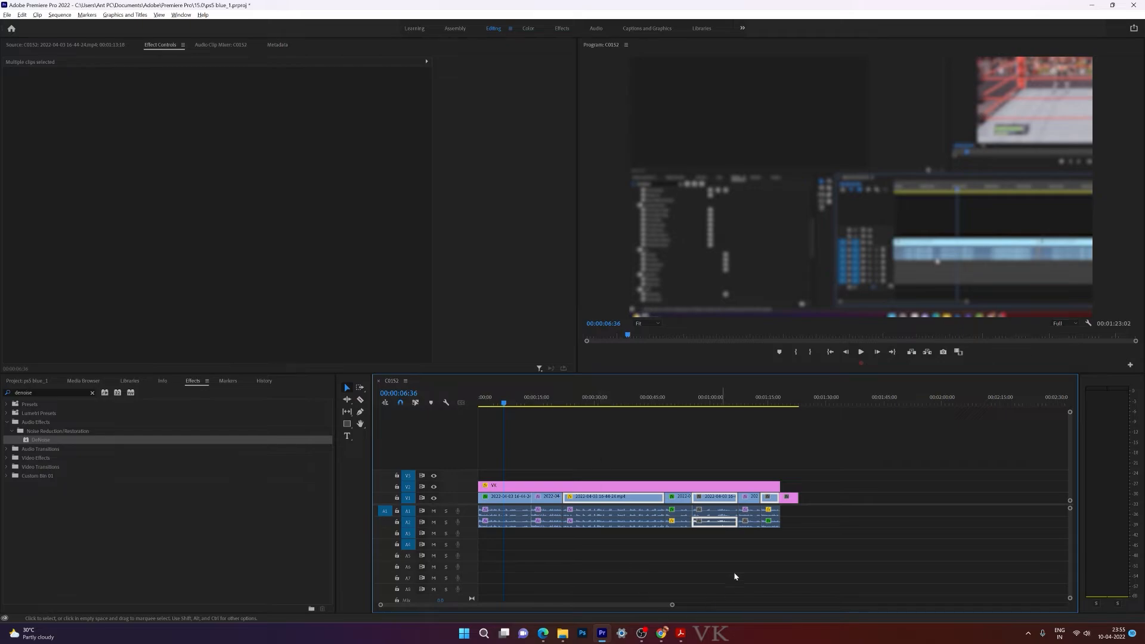
# - Check the third and fifth video clips on V1 for Gaussian Blur, previewing the frame at 00:00:28:42
pyautogui.click(587, 537)
pyautogui.click(589, 398)
pyautogui.click(593, 486)
pyautogui.click(598, 500)
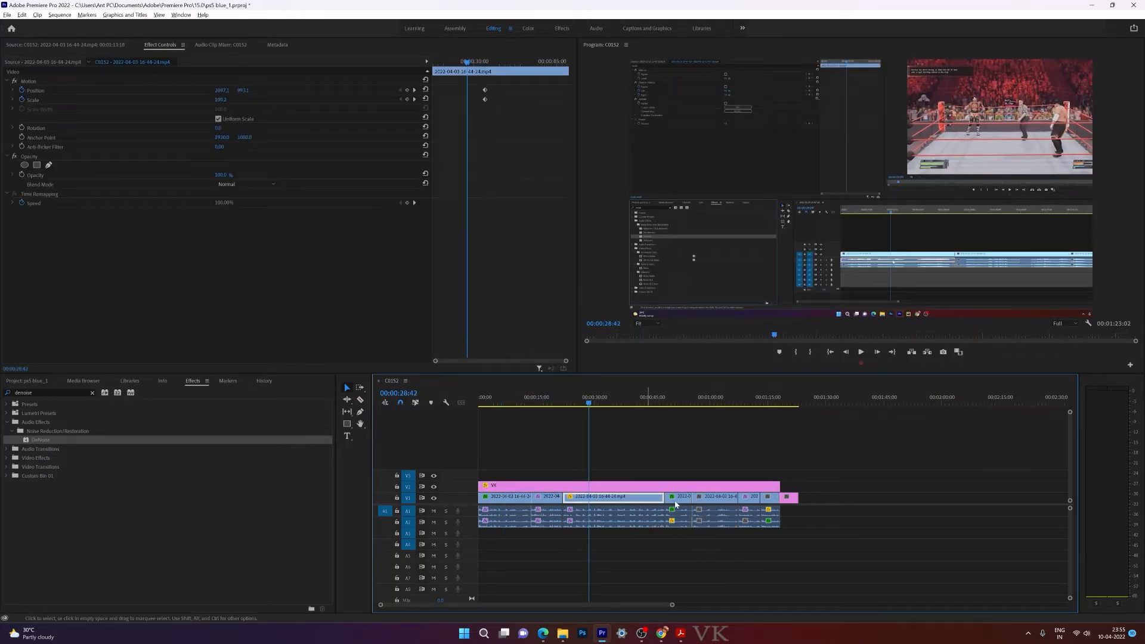
pyautogui.click(719, 499)
pyautogui.click(630, 501)
# - Compare the effects of the second and third video clips on V1, previewing the frames at 00:00:15:10 and 00:00:30:41
pyautogui.click(547, 497)
pyautogui.click(537, 398)
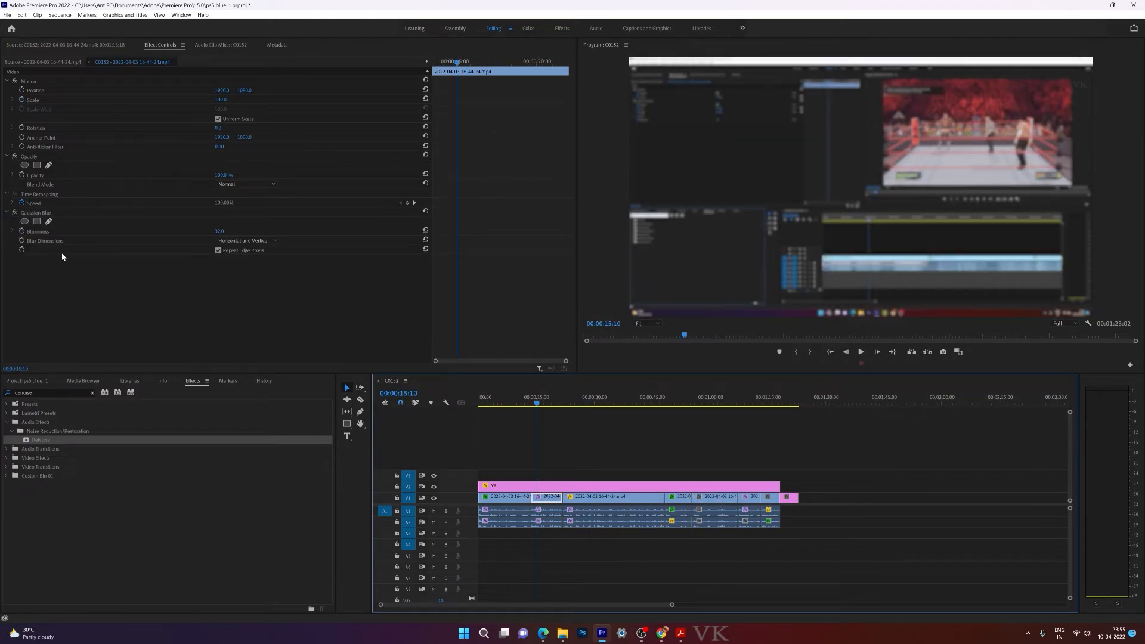
pyautogui.click(621, 507)
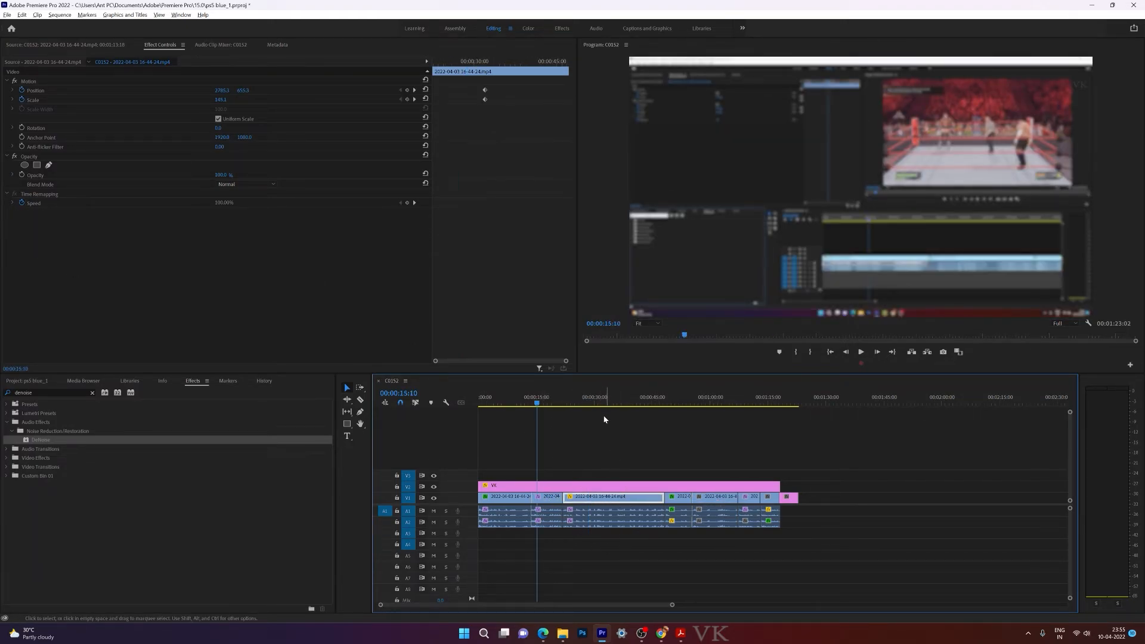
pyautogui.click(596, 399)
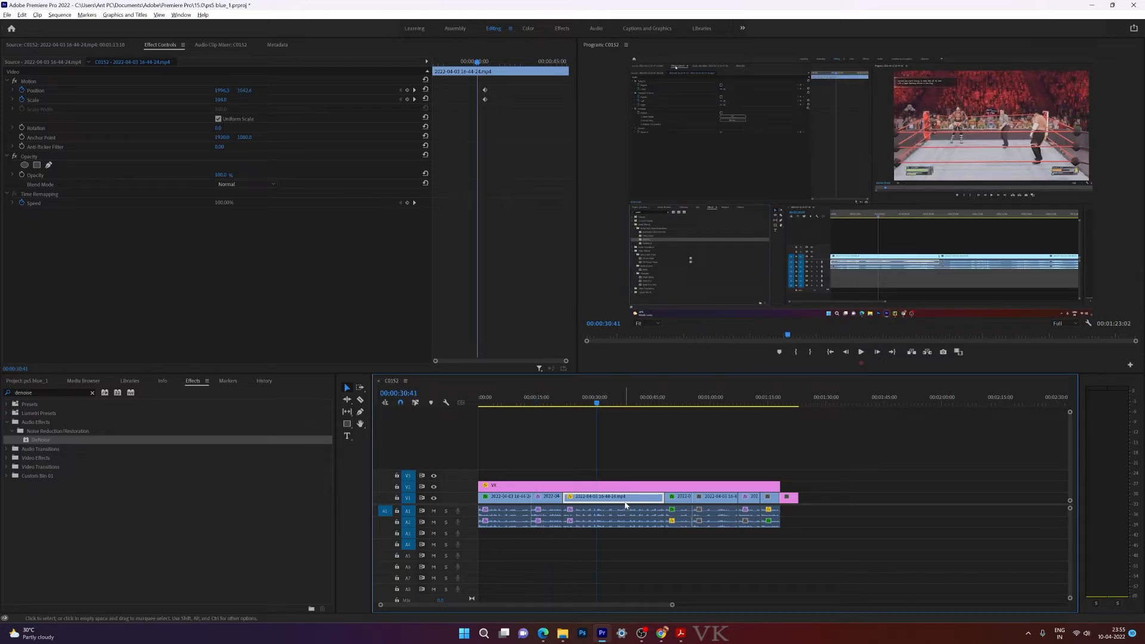
# - Undo the last effects removal and remove only Gaussian Blur from the second and third video clips on V1, keeping motion, opacity and time remapping
pyautogui.click(713, 542)
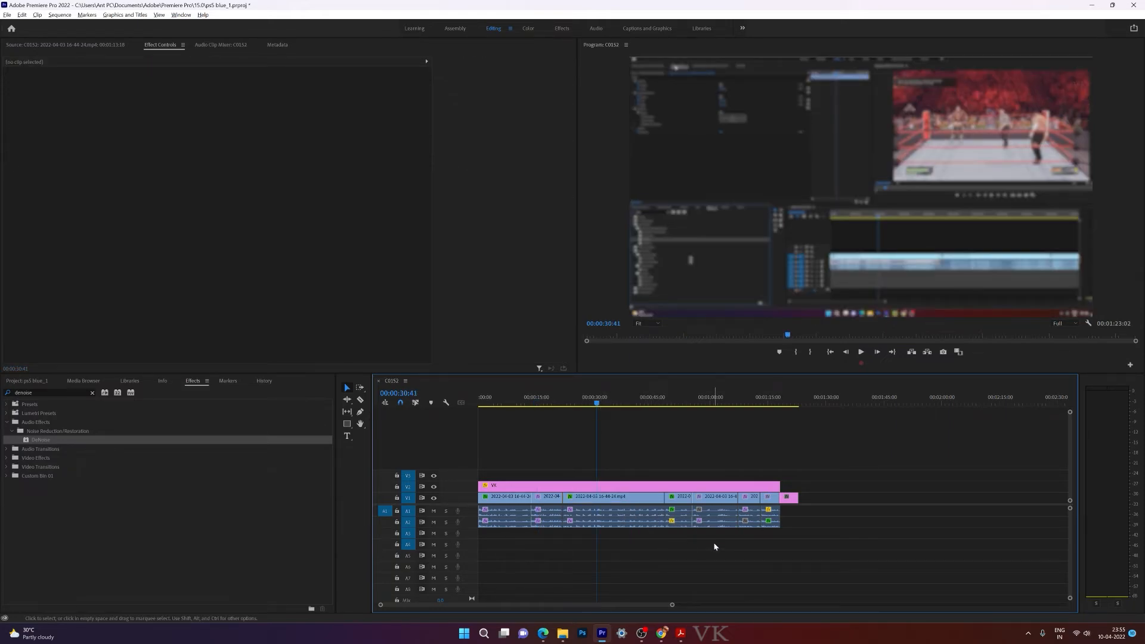
pyautogui.click(583, 500)
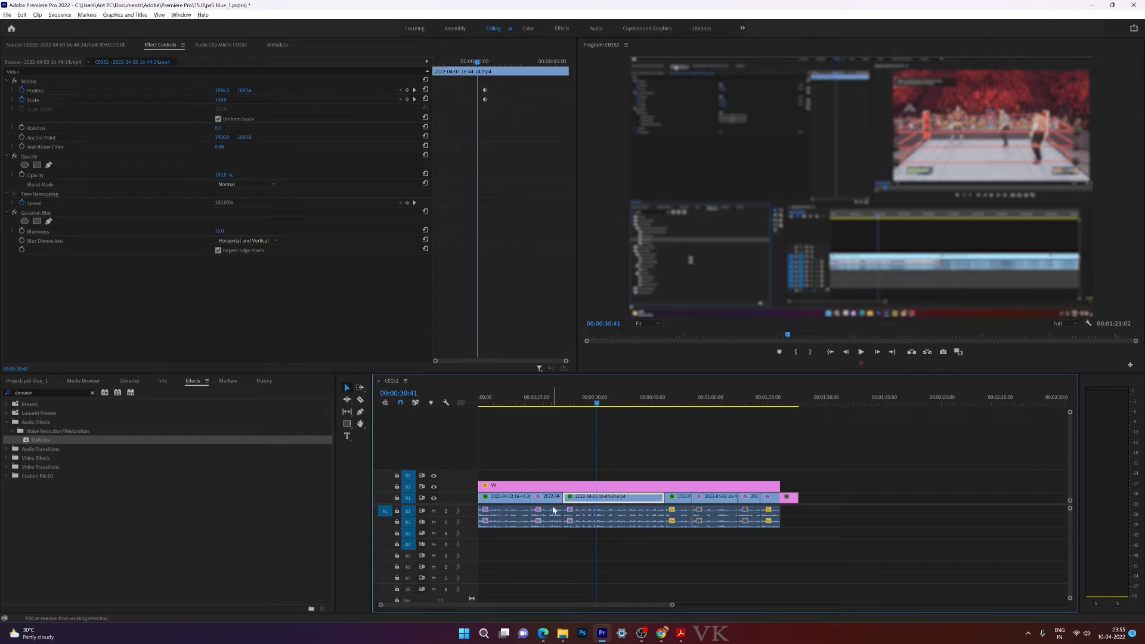
pyautogui.keyDown('shift'); pyautogui.click(549, 501); pyautogui.keyUp('shift')
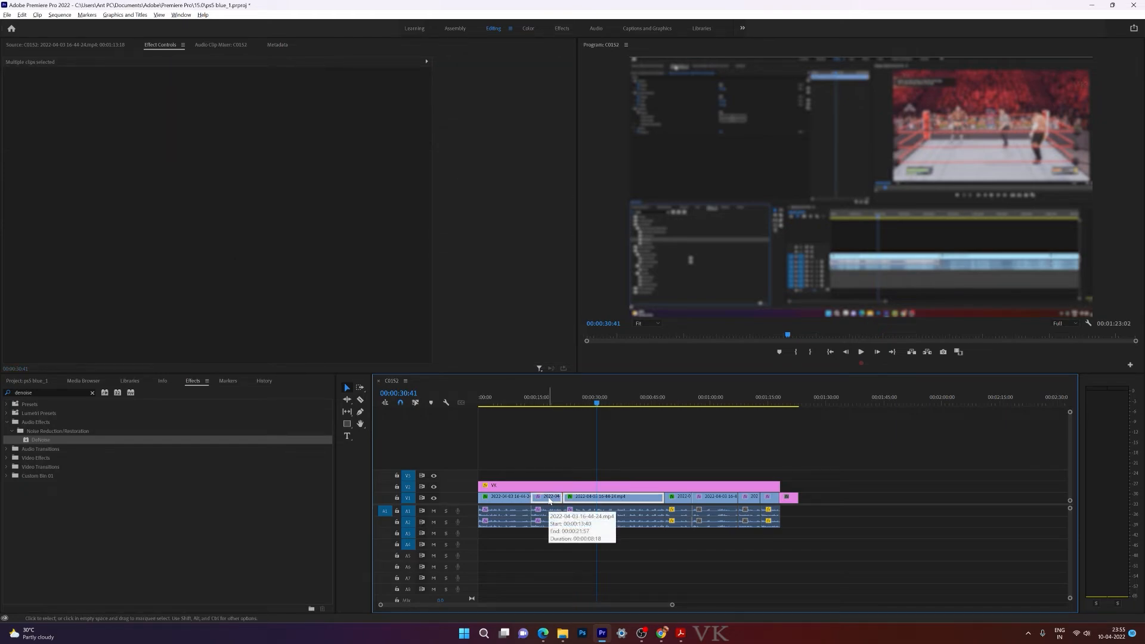
pyautogui.rightClick(549, 500)
pyautogui.click(575, 83)
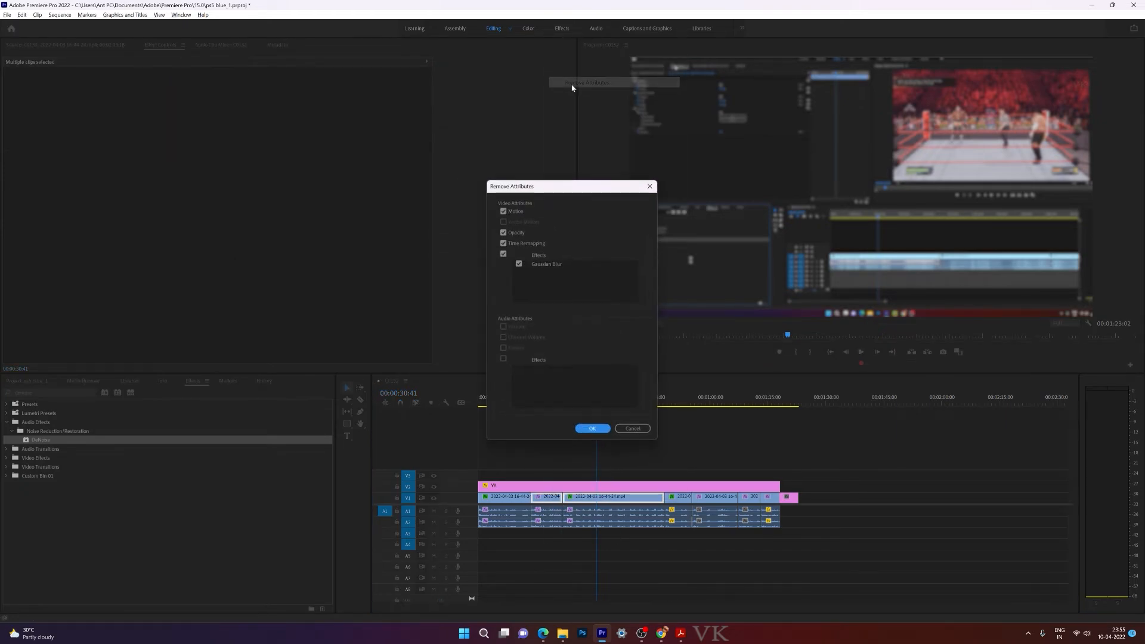
pyautogui.click(503, 210)
pyautogui.click(502, 232)
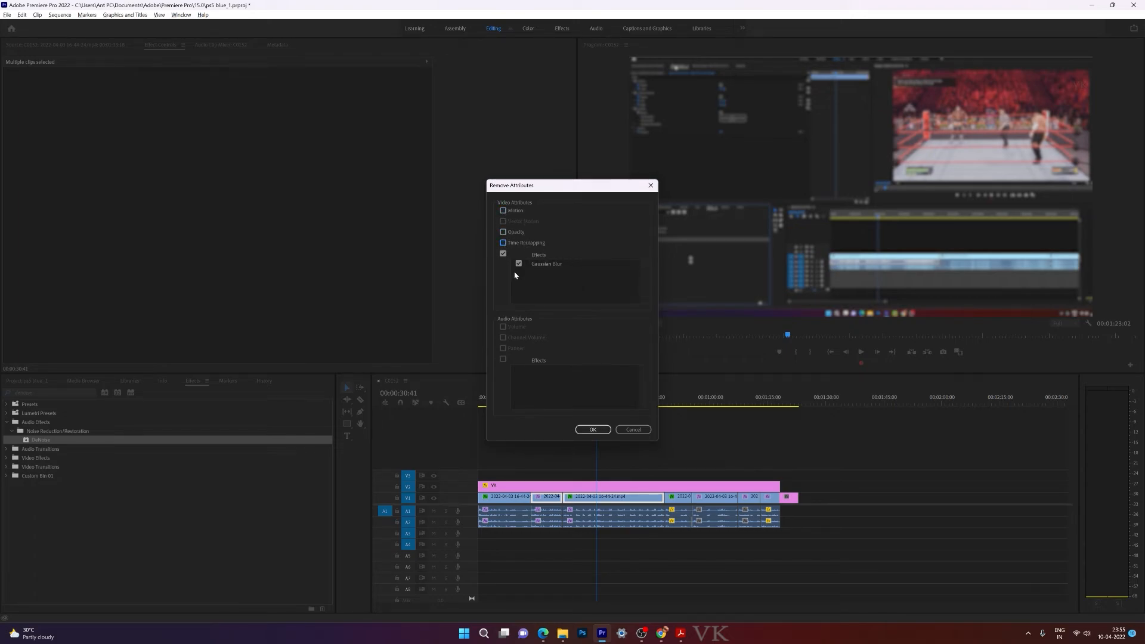
pyautogui.click(606, 432)
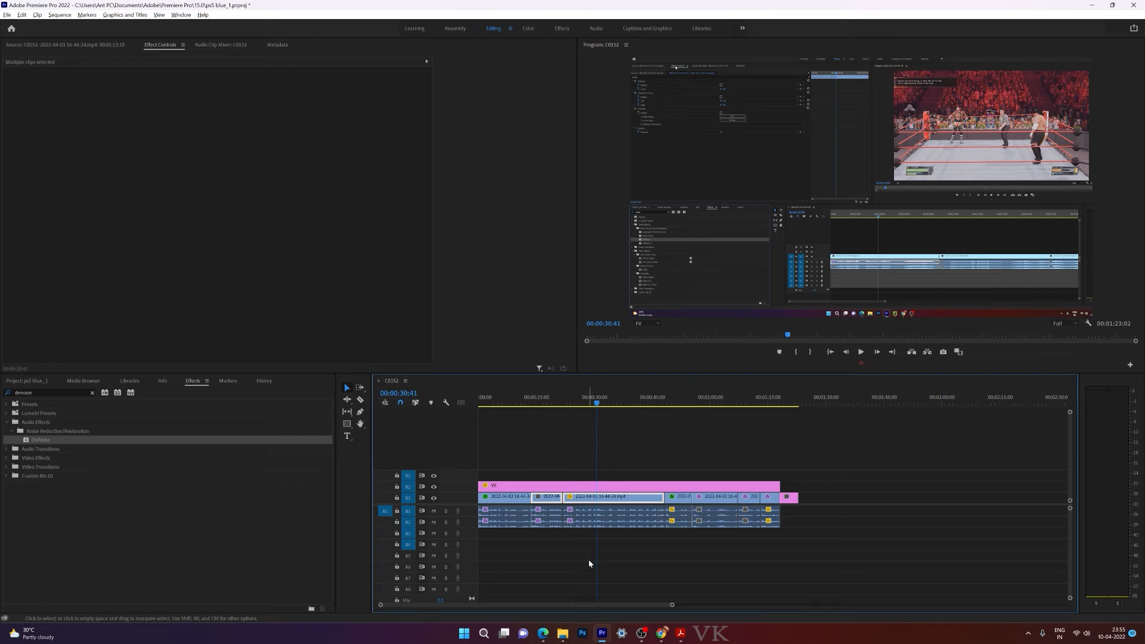
# - Preview the frames of the first and second video clips at 00:00:10:11 and 00:00:15:03 to compare their blur
pyautogui.click(589, 563)
pyautogui.click(614, 497)
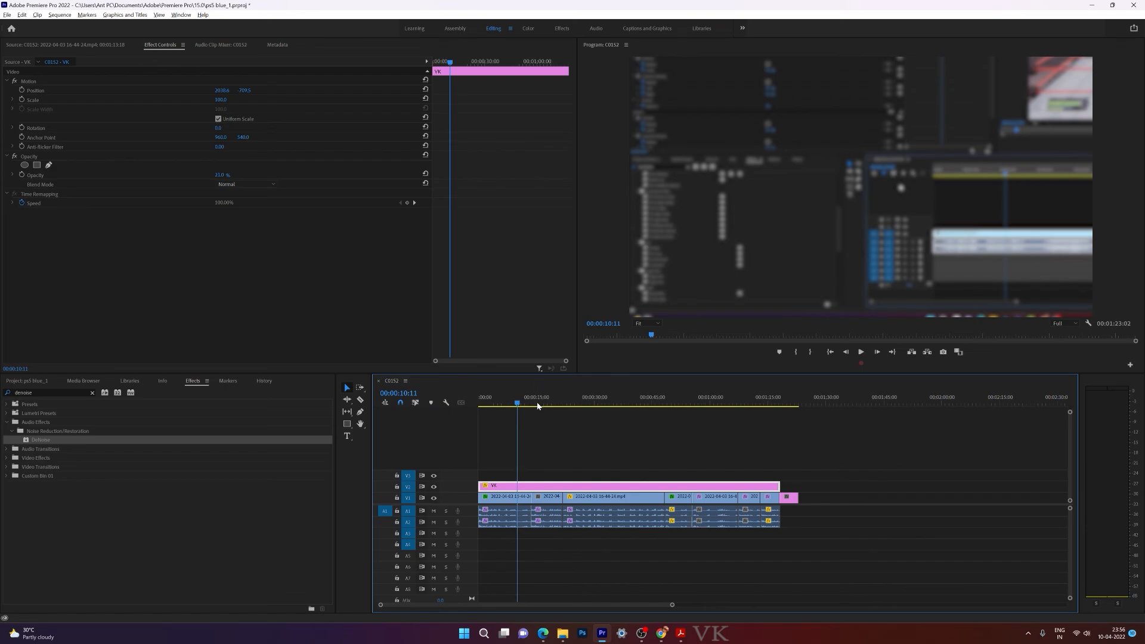
pyautogui.click(537, 405)
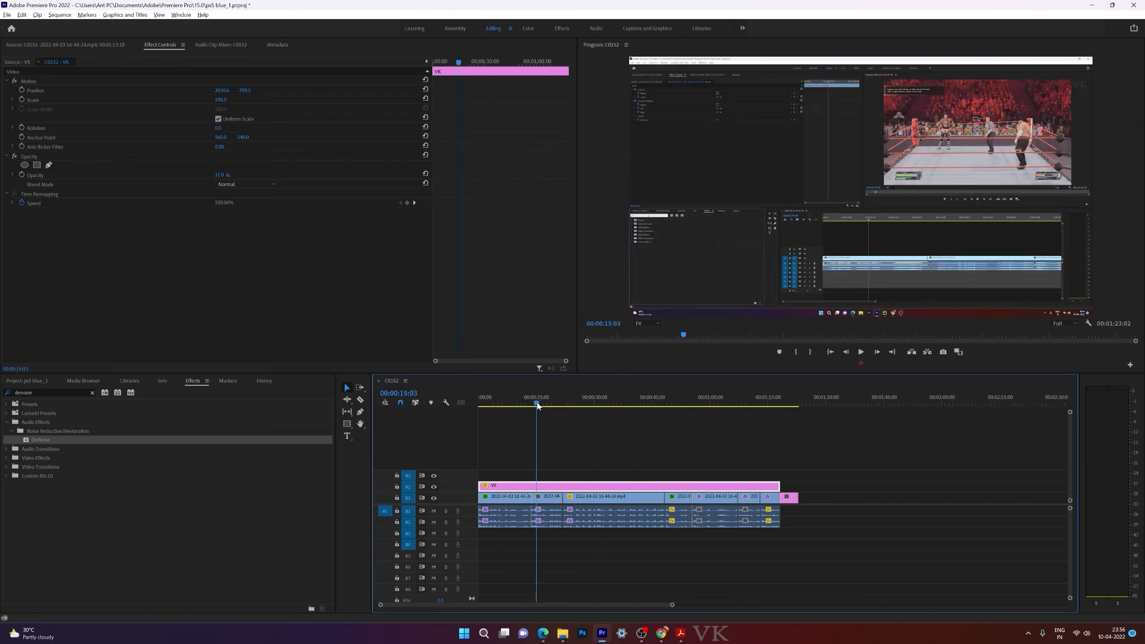